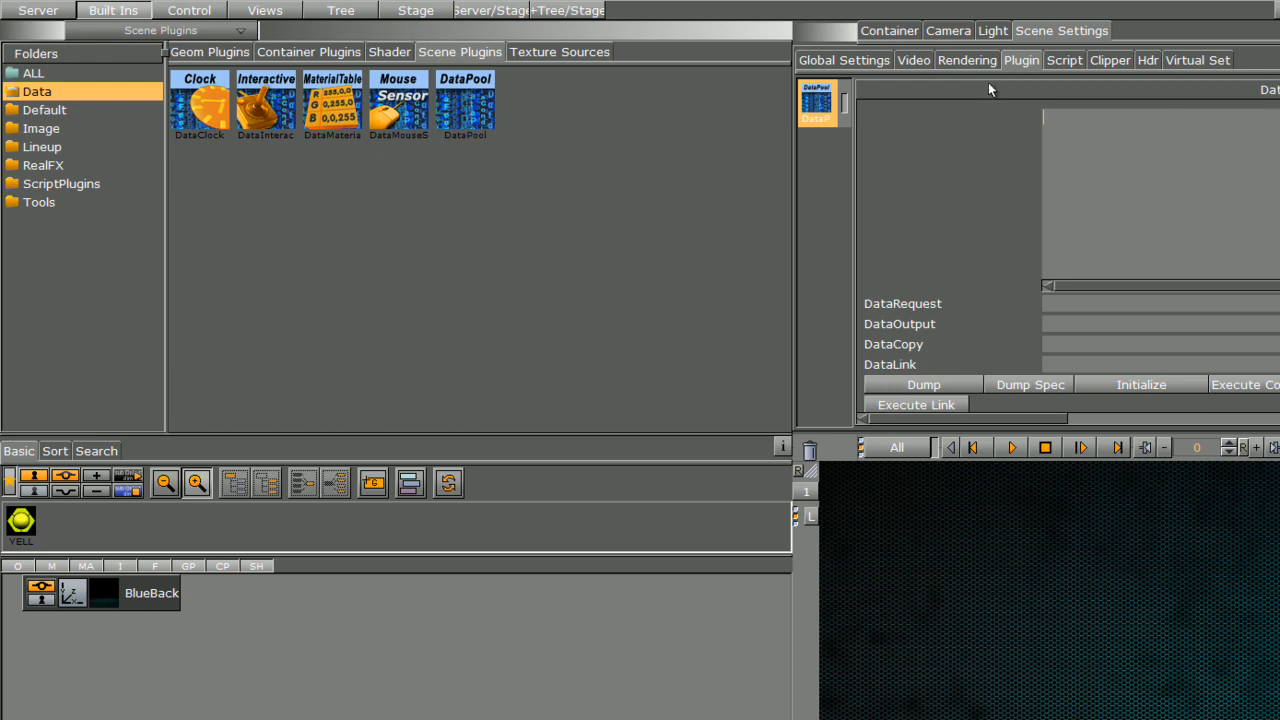
# - Add an Opificio-Bold text container to the scene tree below BlueBack
pyautogui.click(64, 15)
pyautogui.click(313, 56)
pyautogui.moveTo(235, 108); pyautogui.dragTo(140, 632)
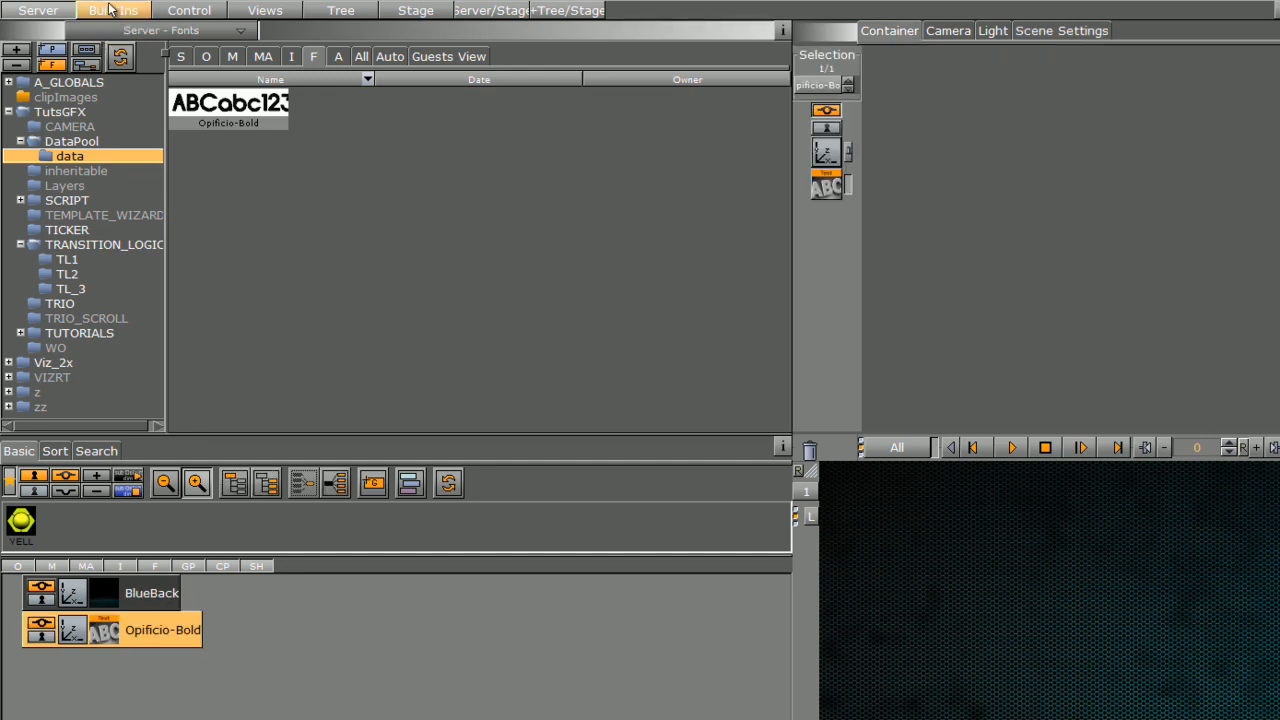
# - Add a Torus geometry to the scene tree and place it inside a new parent container
pyautogui.click(112, 10)
pyautogui.click(206, 52)
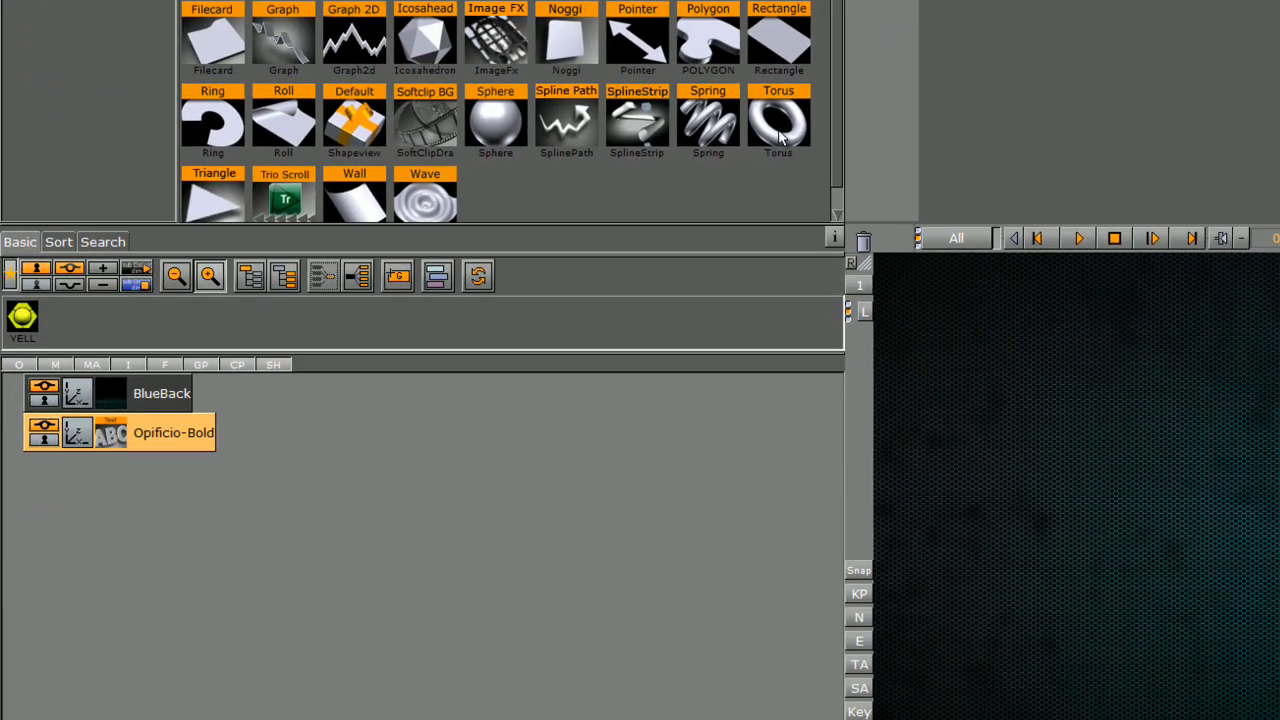
pyautogui.moveTo(730, 340); pyautogui.dragTo(412, 719)
pyautogui.moveTo(447, 488); pyautogui.dragTo(112, 496)
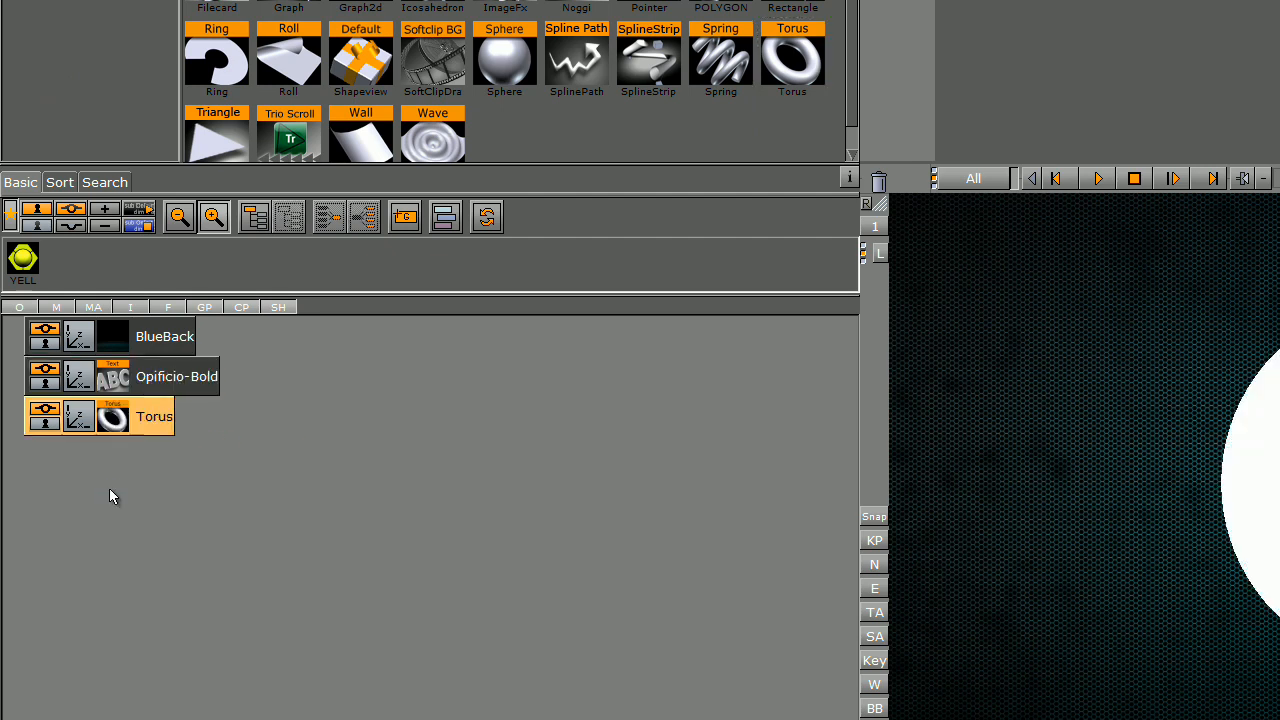
pyautogui.click(254, 216)
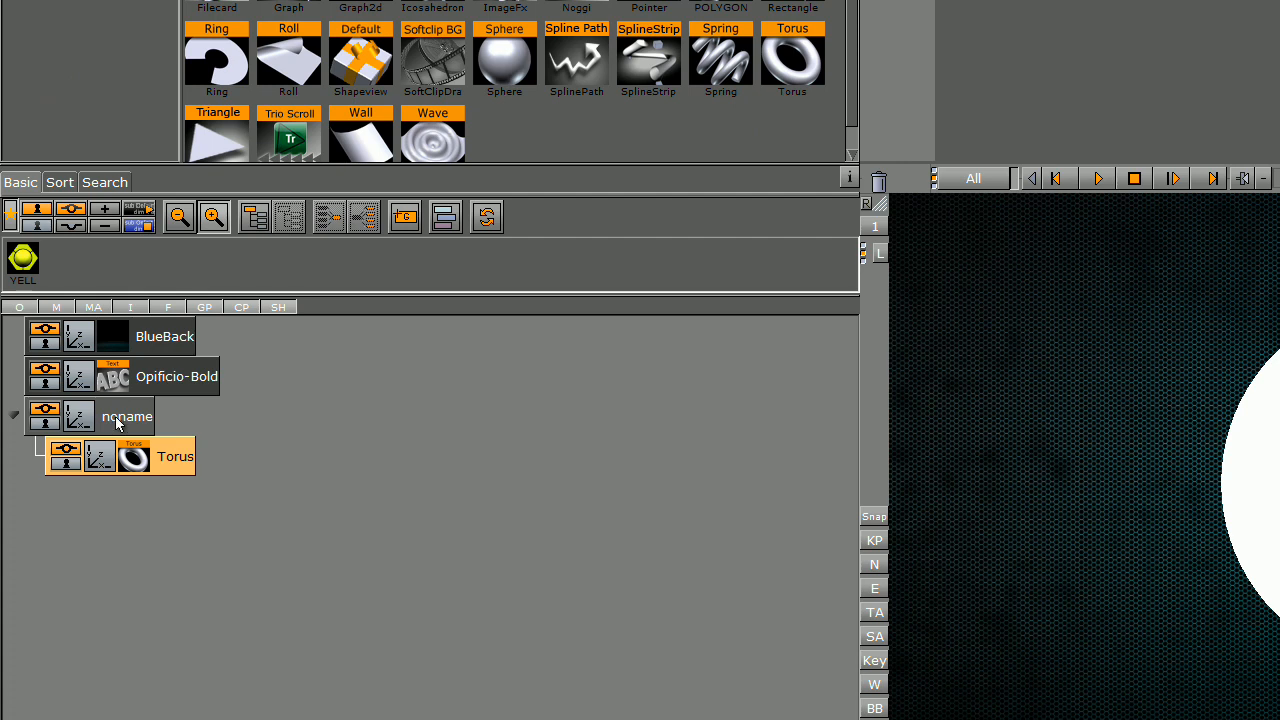
# - Duplicate the Opificio-Bold text, then set the first copy's text to 10 and its position to X -284, Y 118
pyautogui.keyDown('ctrl'); pyautogui.moveTo(160, 376); pyautogui.dragTo(128, 392); pyautogui.keyUp('ctrl')
pyautogui.click(114, 382)
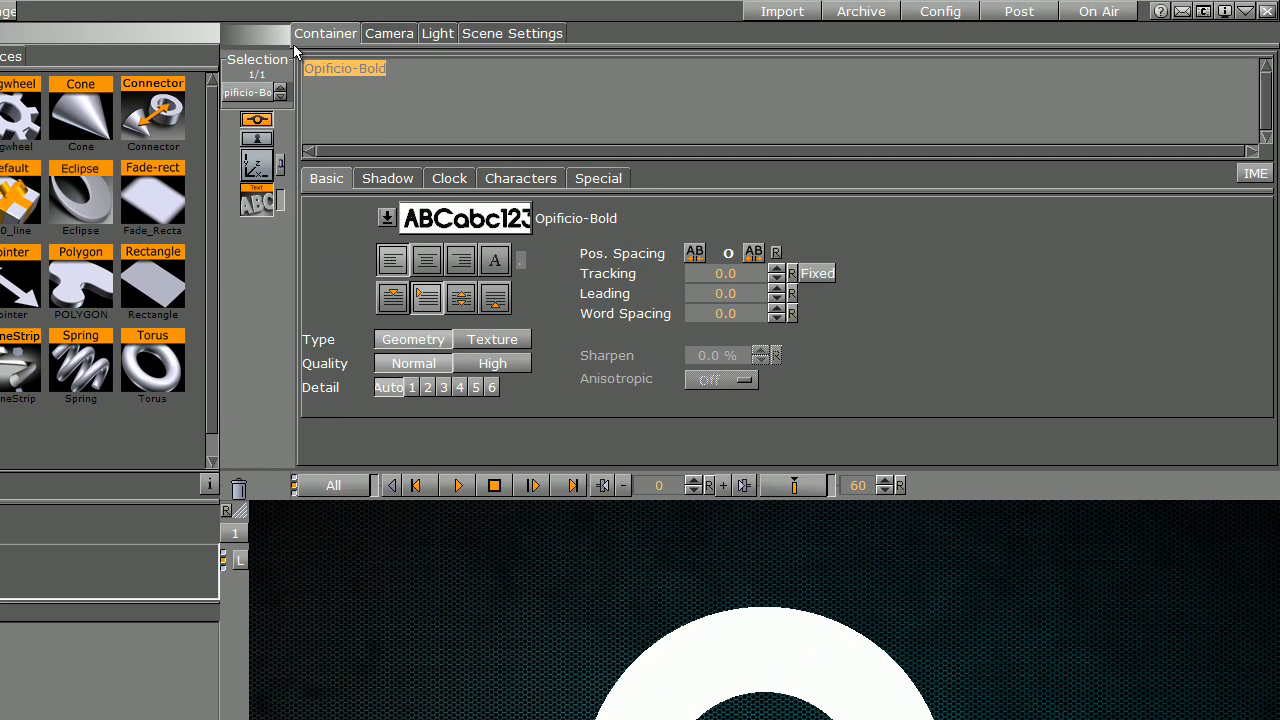
pyautogui.write('10')
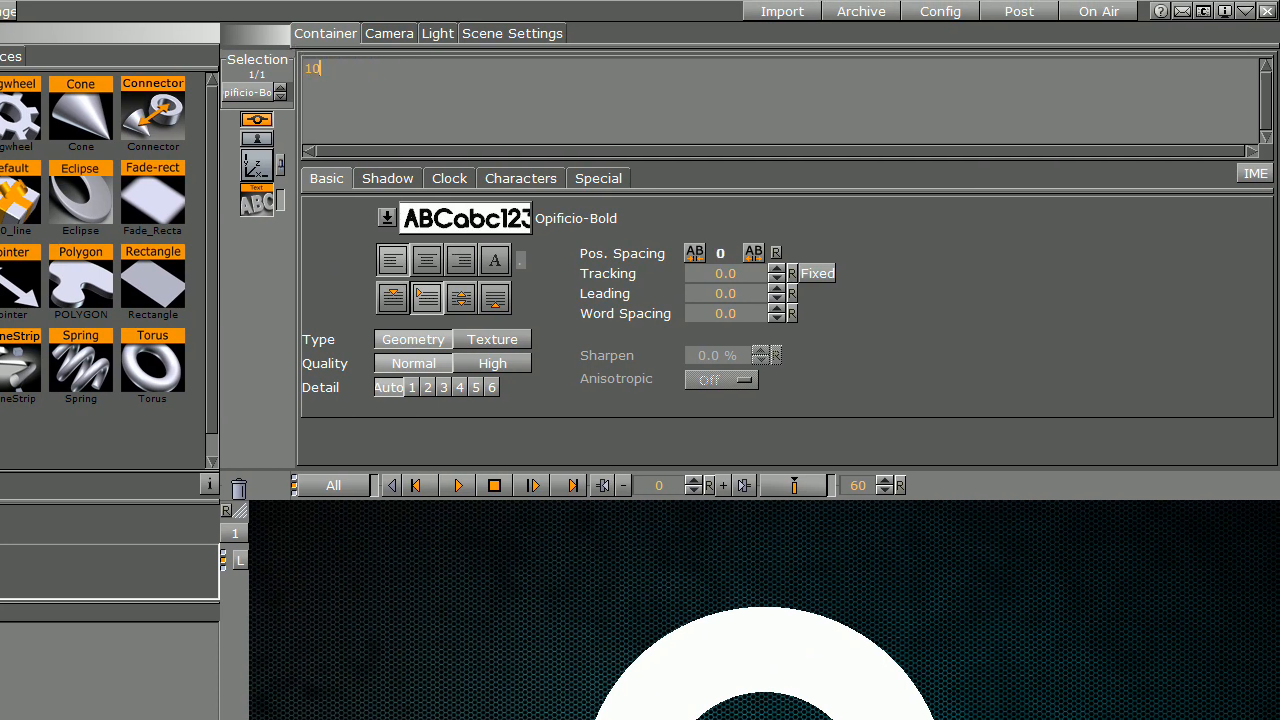
pyautogui.click(256, 165)
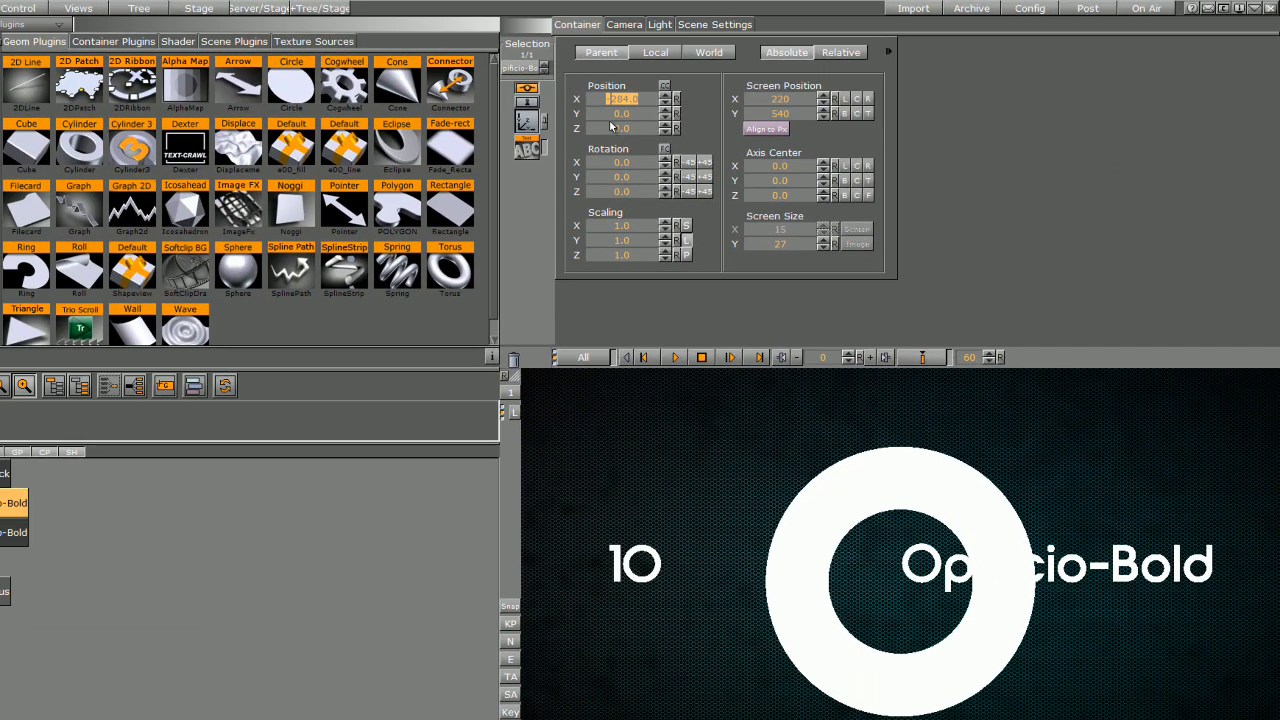
pyautogui.moveTo(432, 150); pyautogui.dragTo(434, 153)
pyautogui.moveTo(657, 111); pyautogui.dragTo(658, 106)
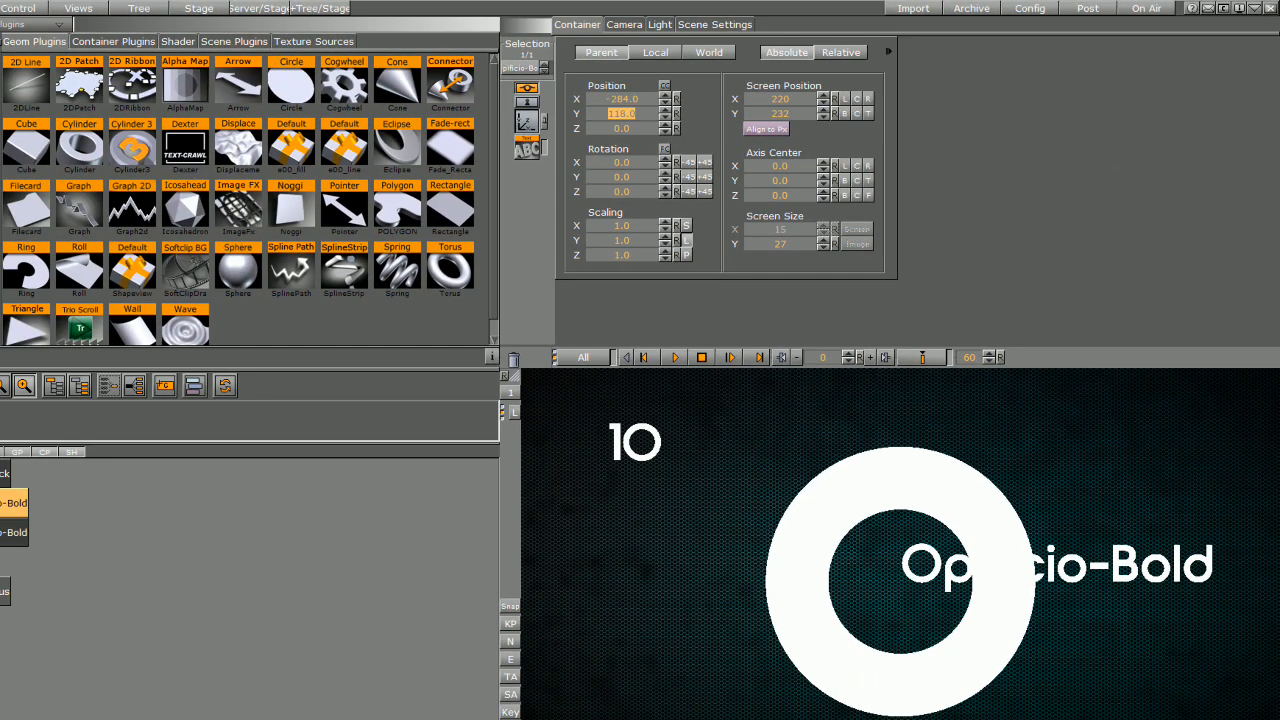
# - Set the second Opificio-Bold text to 10 and move it to the upper right of the scene
pyautogui.click(14, 532)
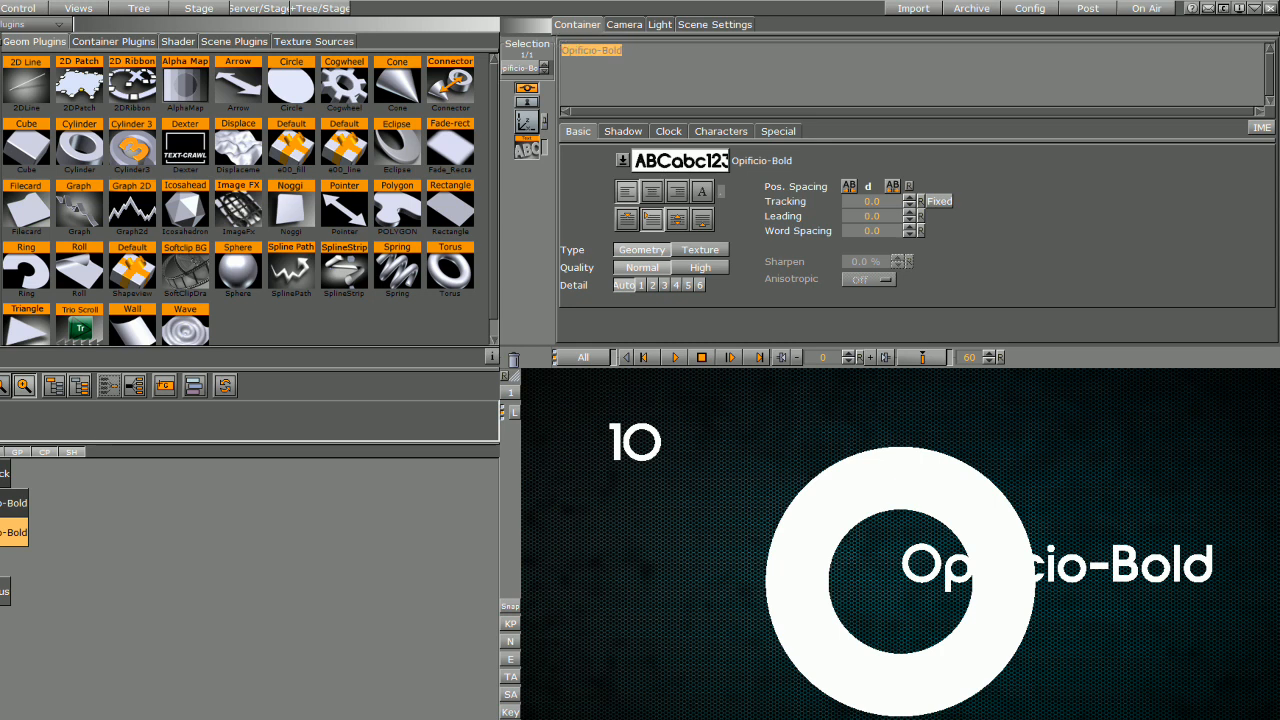
pyautogui.write('10')
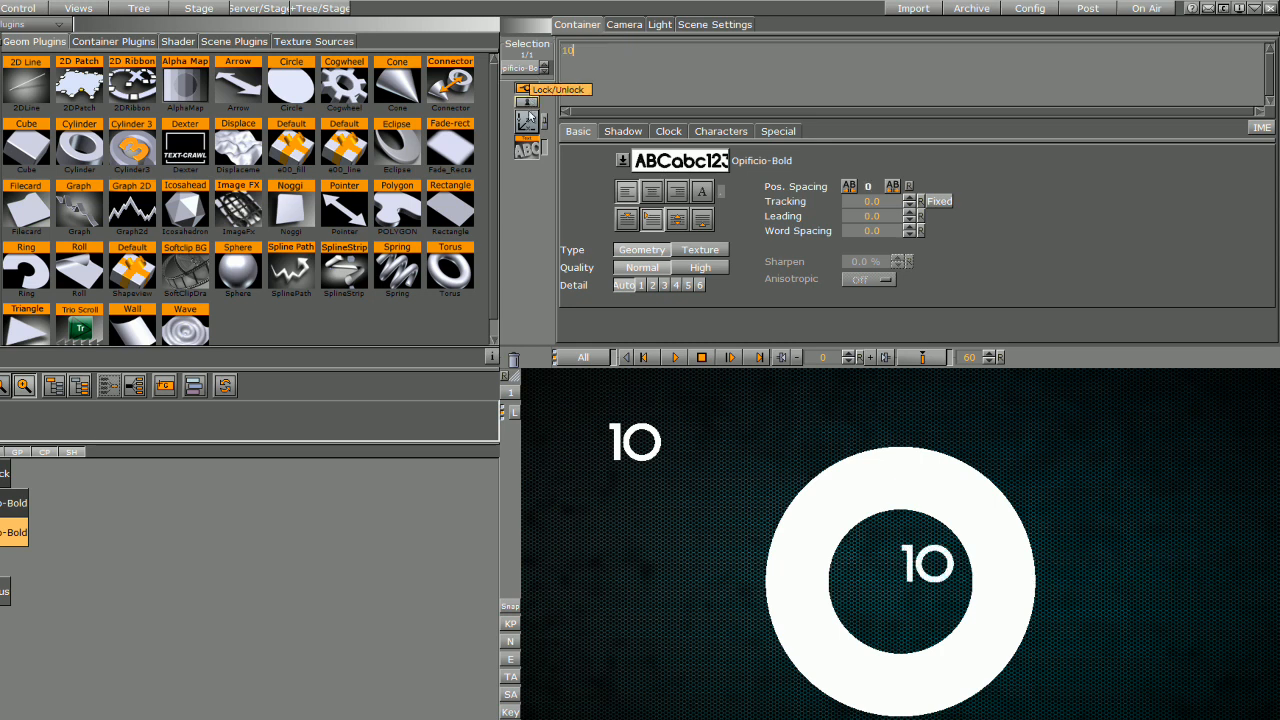
pyautogui.click(527, 121)
pyautogui.moveTo(606, 101); pyautogui.dragTo(768, 85)
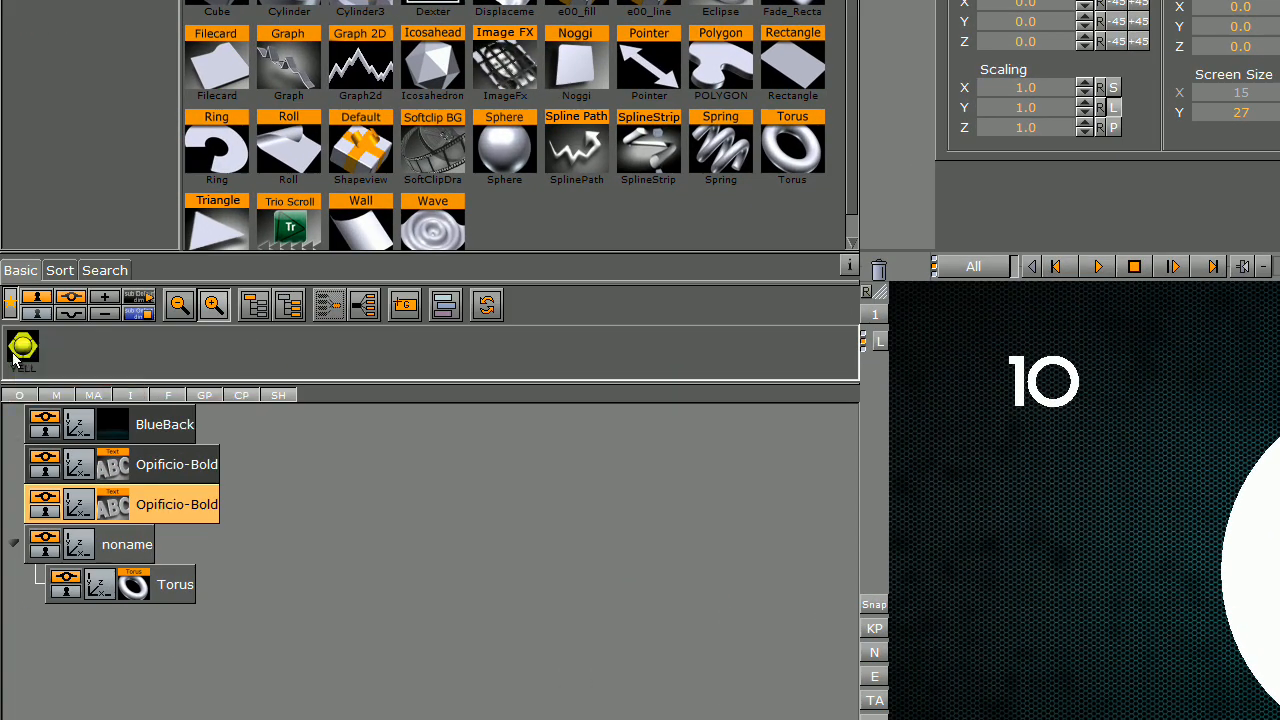
# - Apply the yellow YELL material to the Torus and open its geometry settings
pyautogui.moveTo(15, 350); pyautogui.dragTo(142, 589)
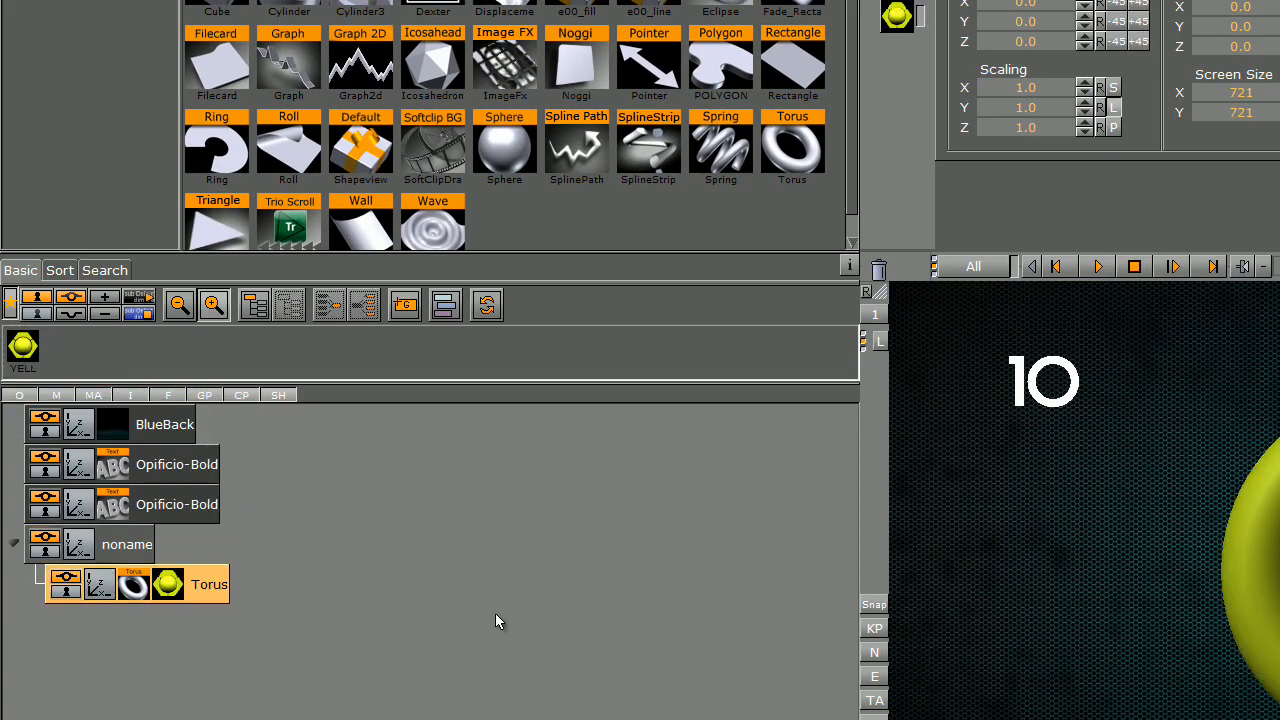
pyautogui.click(127, 590)
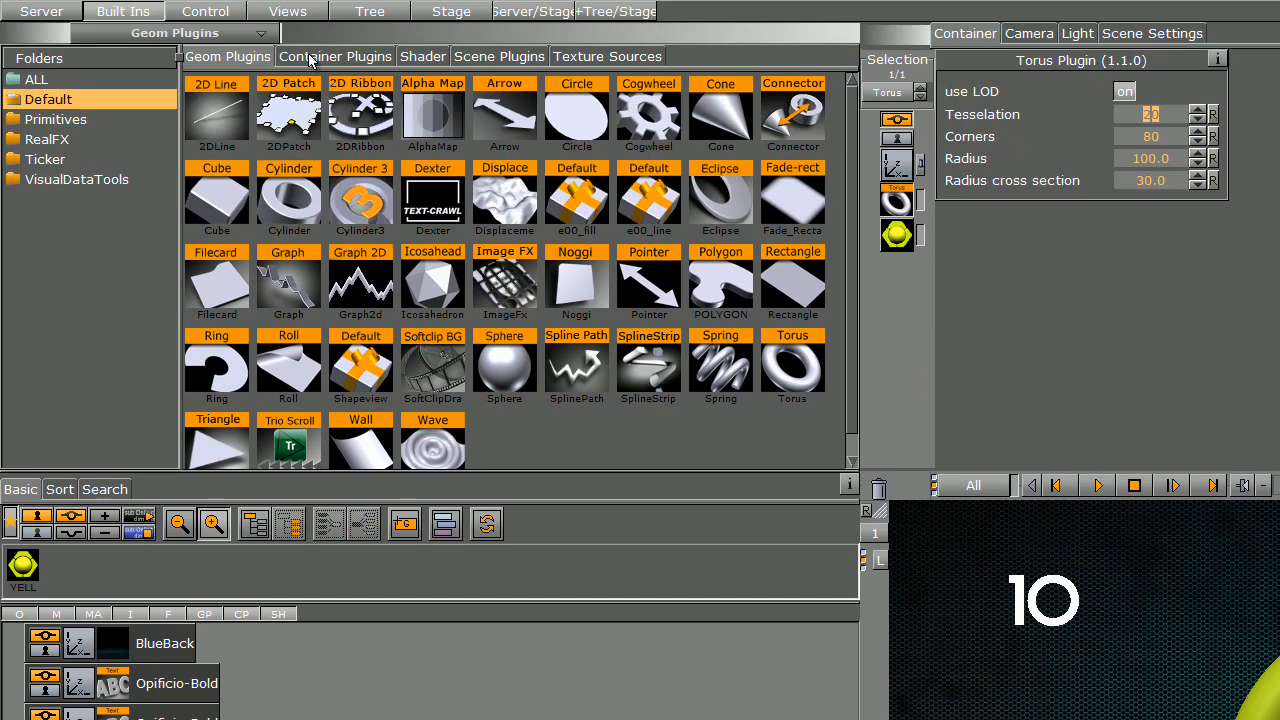
# - Add the DataText plugin to both Opificio-Bold text containers
pyautogui.click(311, 57)
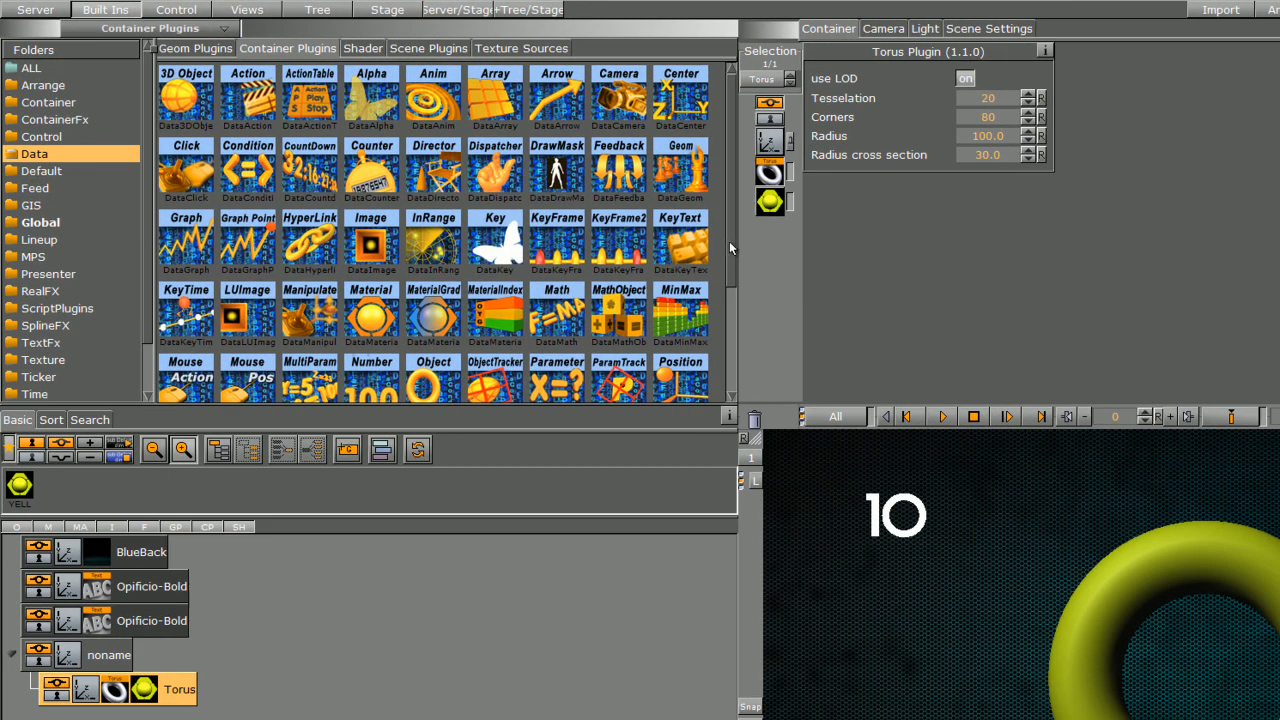
pyautogui.moveTo(729, 241); pyautogui.dragTo(729, 365)
pyautogui.moveTo(680, 290); pyautogui.dragTo(166, 620)
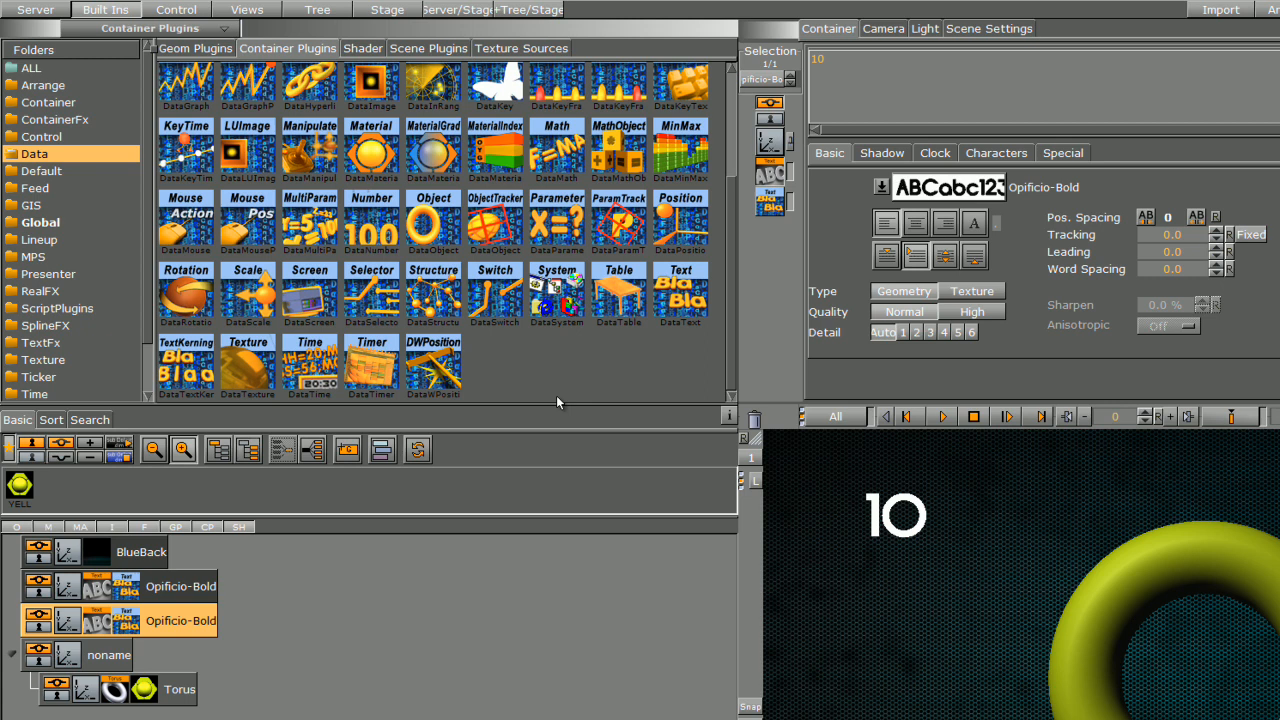
# - Animate the torus's parent container from X -174 to X 162 over 60 frames and play the animation
pyautogui.click(108, 655)
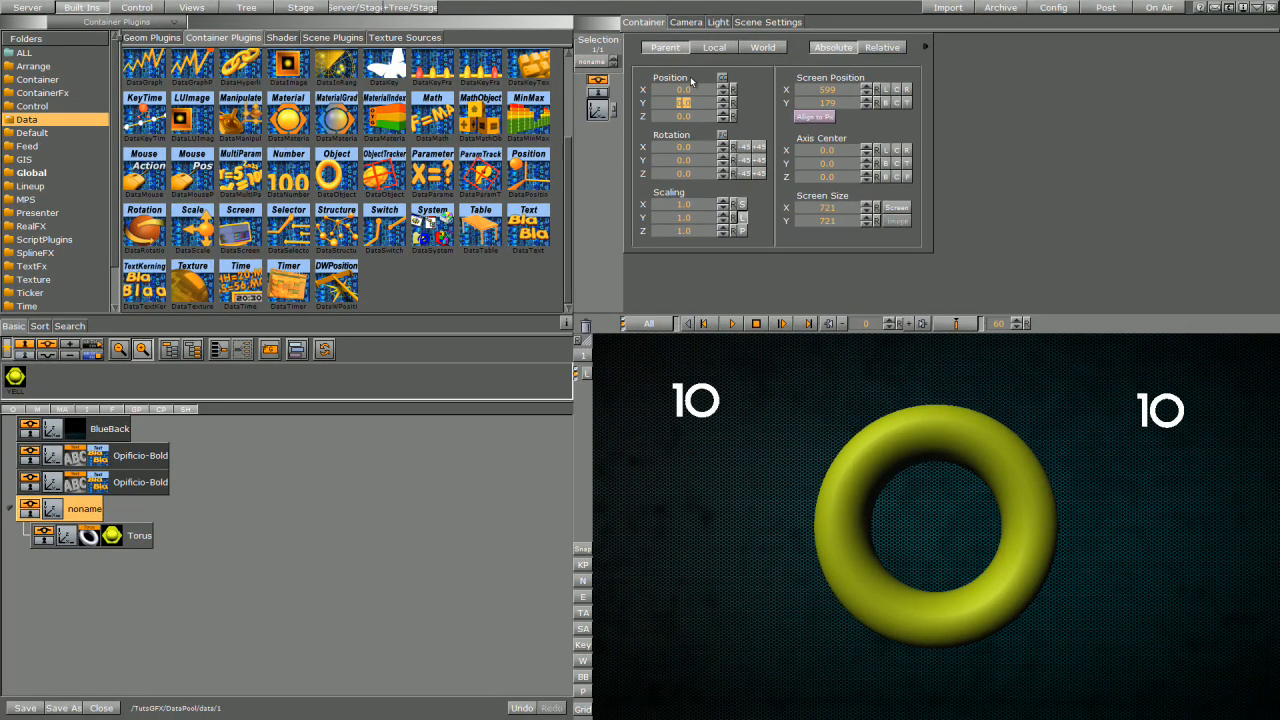
pyautogui.moveTo(688, 89); pyautogui.dragTo(577, 107)
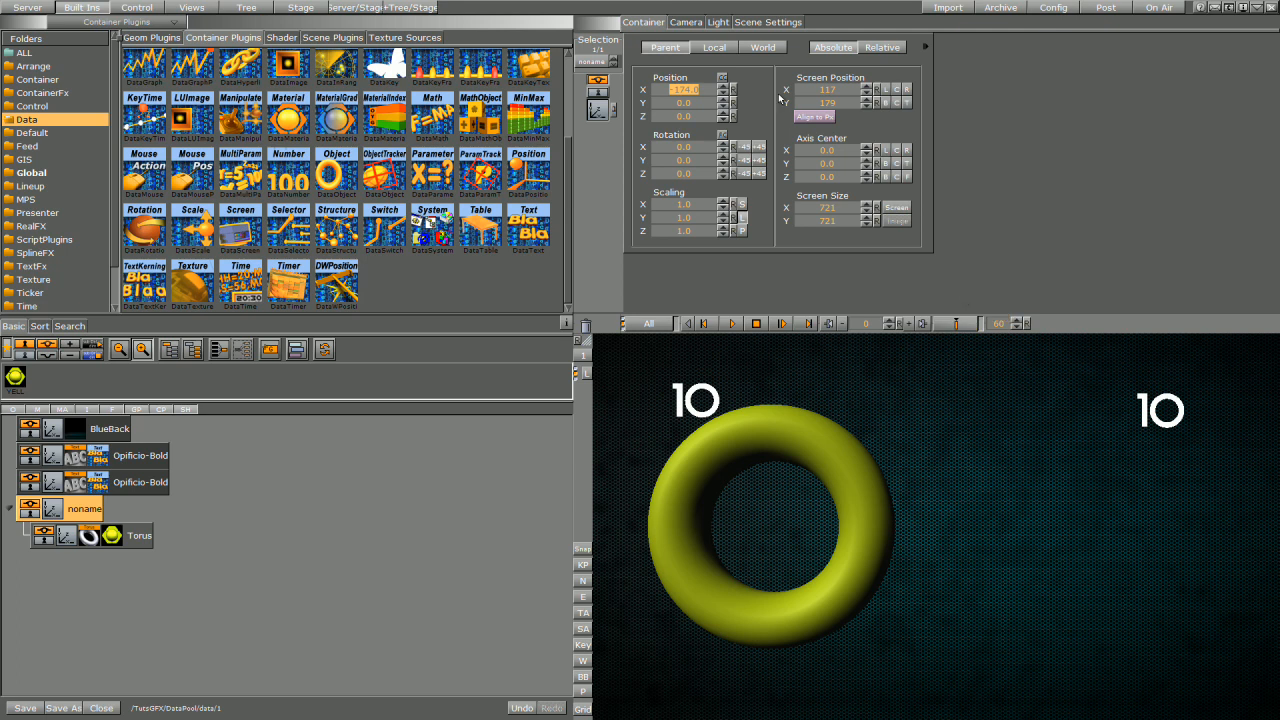
pyautogui.moveTo(660, 90); pyautogui.dragTo(888, 115)
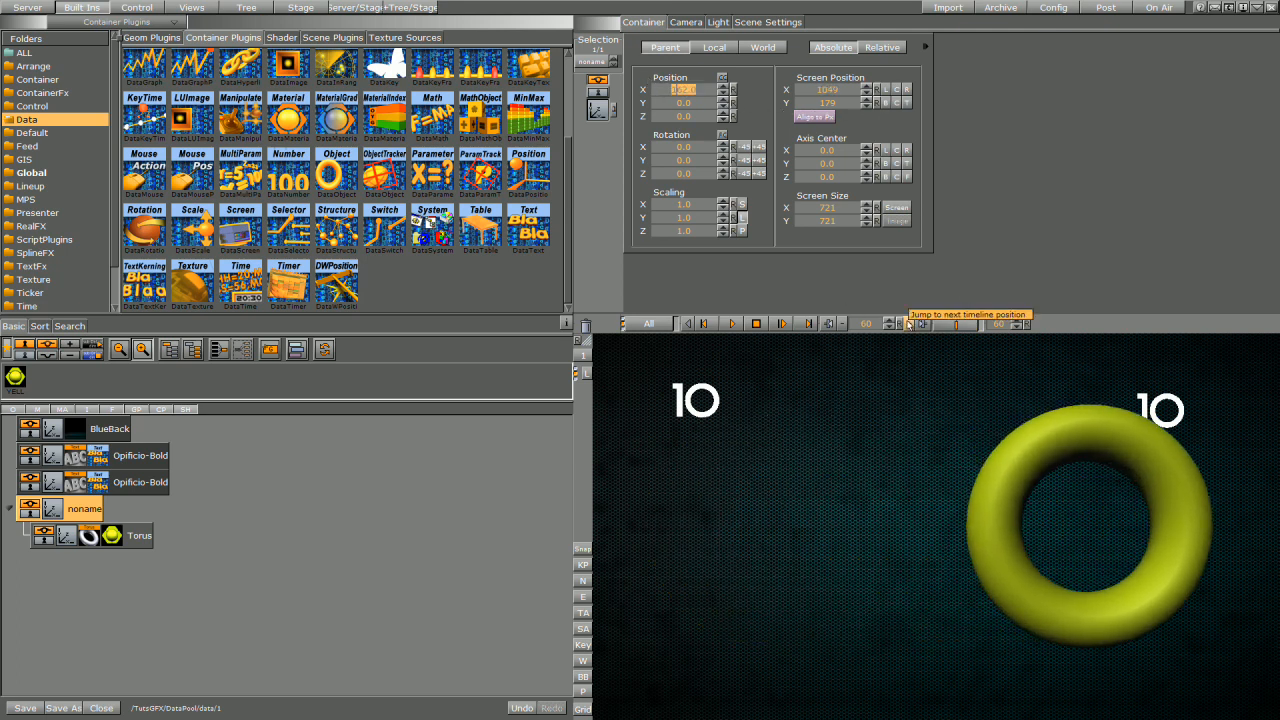
pyautogui.click(960, 325)
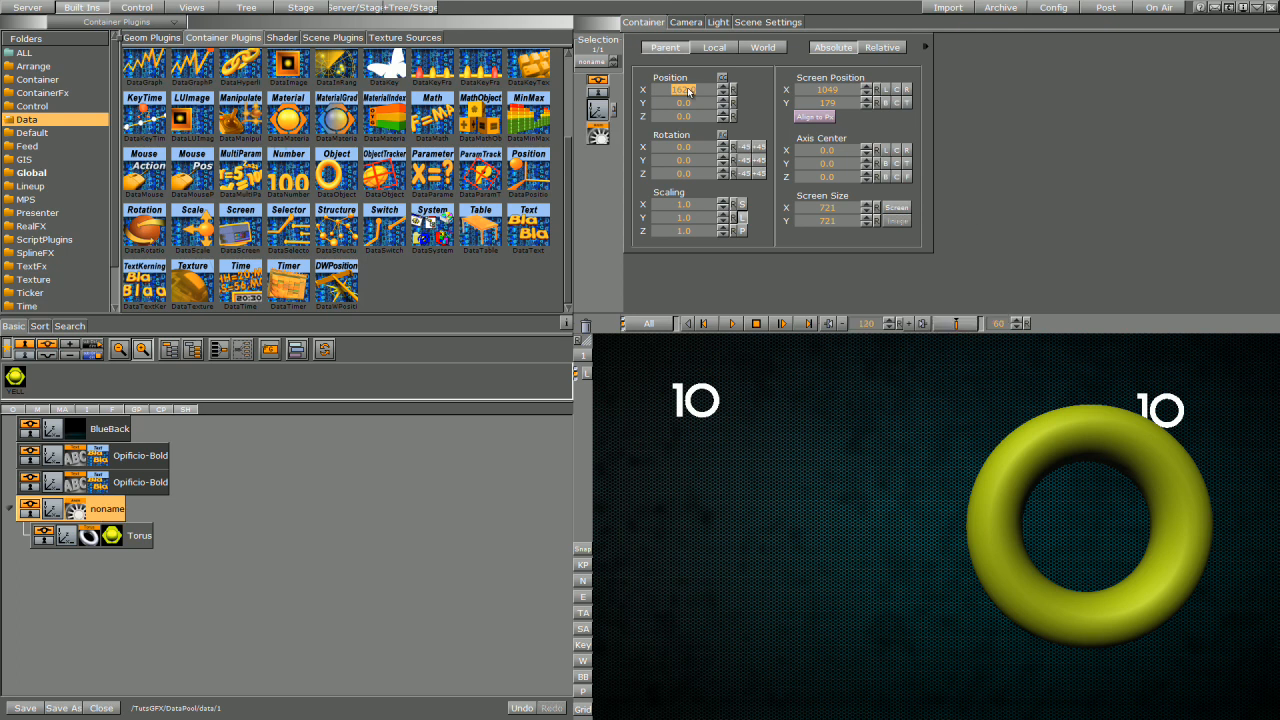
pyautogui.click(733, 323)
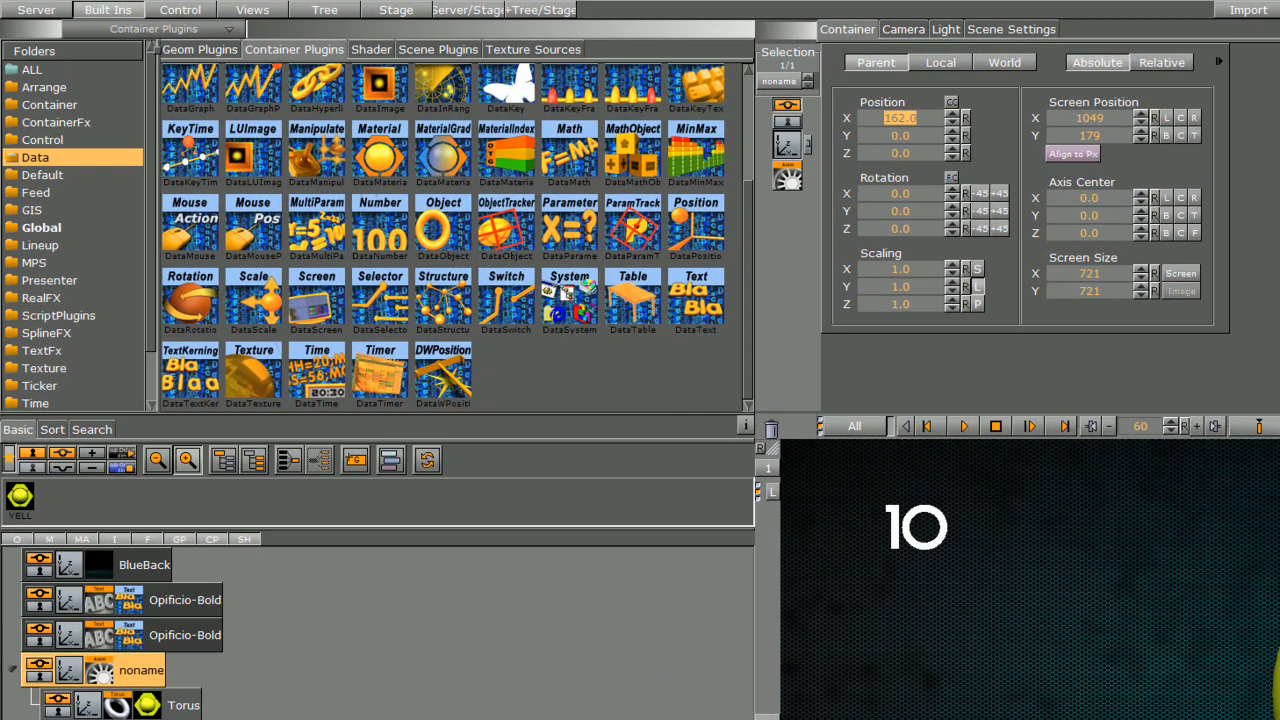
# - Add DataObjectTracker to the torus's parent container, with destination field pos, tracking Position in X format
pyautogui.moveTo(492, 223); pyautogui.dragTo(204, 593)
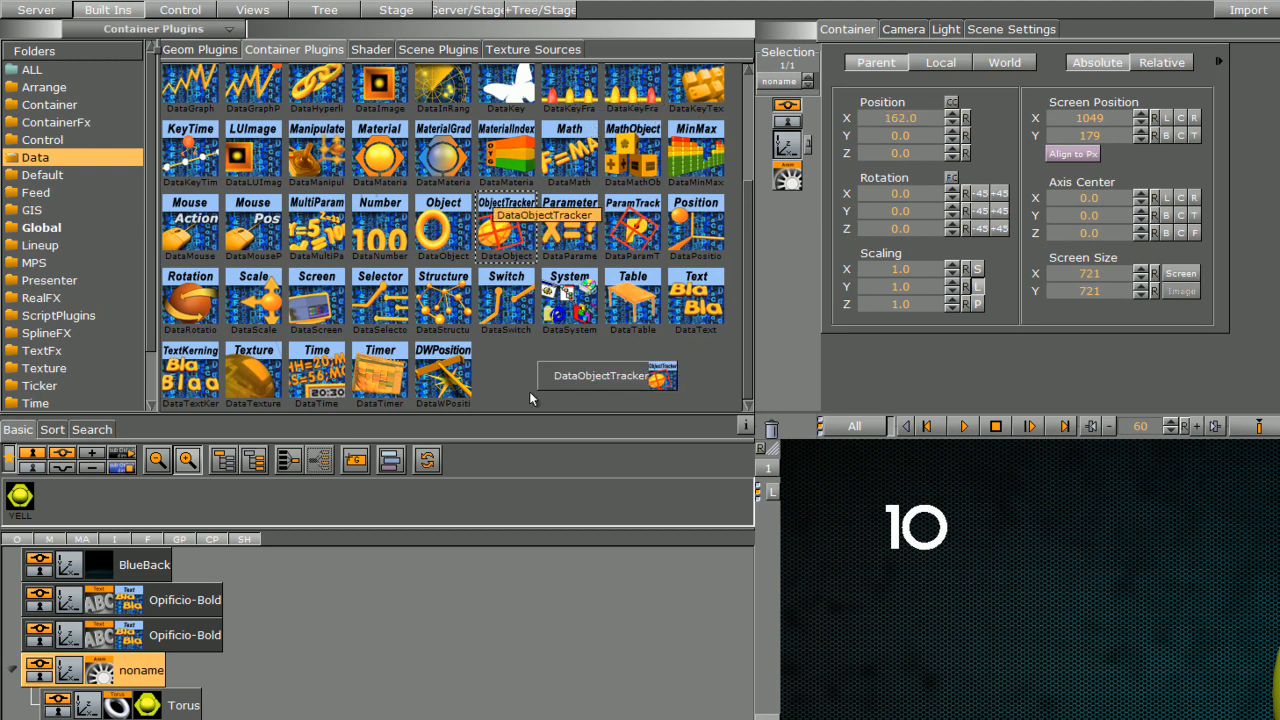
pyautogui.moveTo(213, 515); pyautogui.dragTo(144, 594)
pyautogui.click(112, 508)
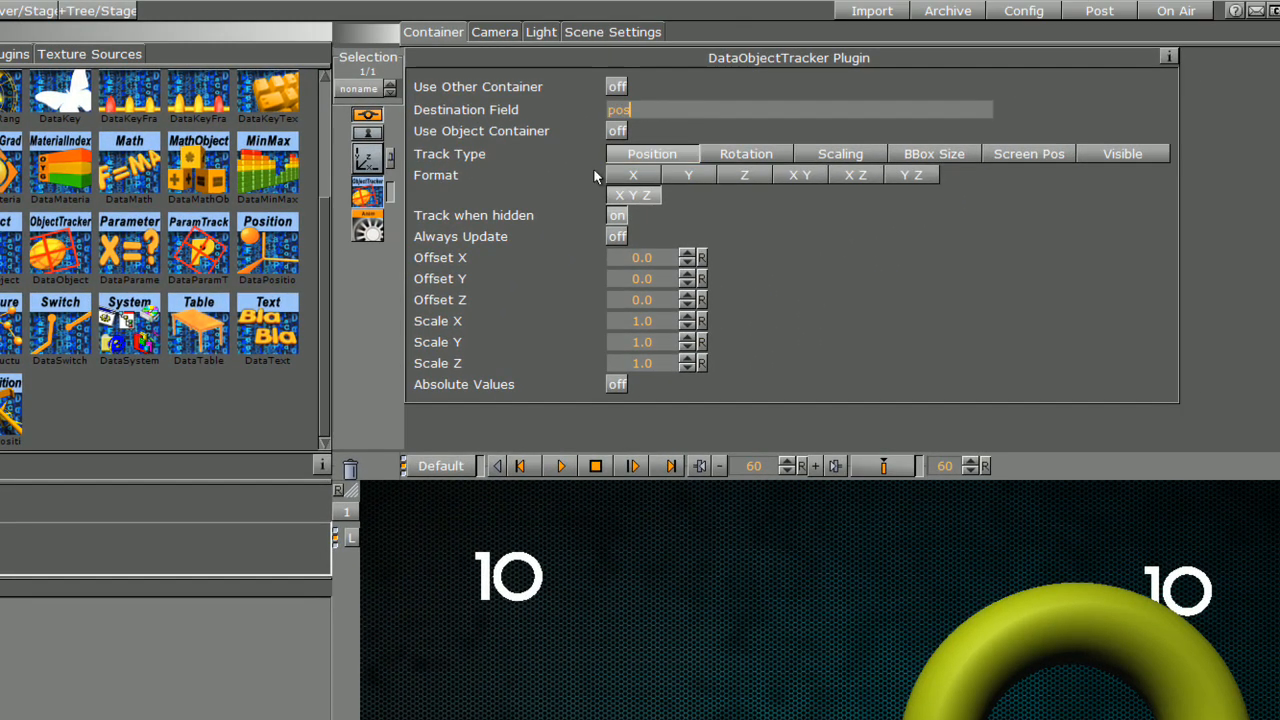
pyautogui.click(631, 177)
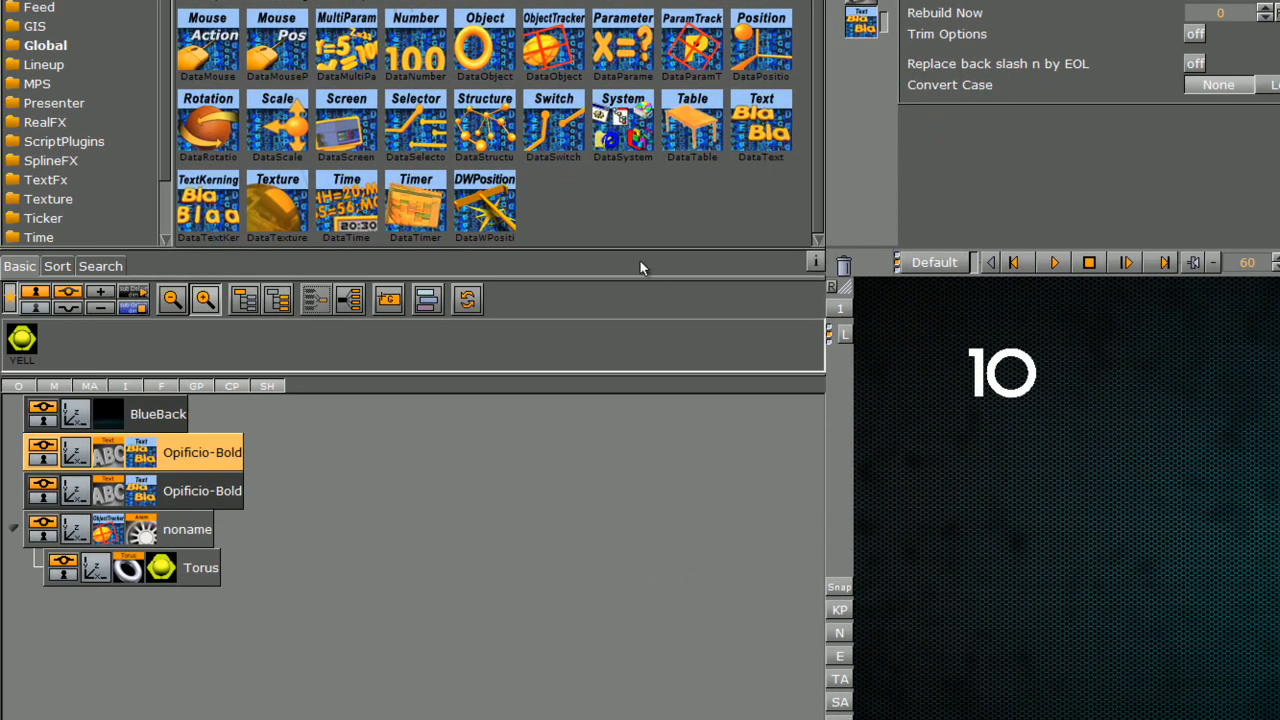
# - Add the DataParameter and DataParamTracker plugins to the Torus and set the tracker's output field name to par
pyautogui.moveTo(623, 47); pyautogui.dragTo(197, 575)
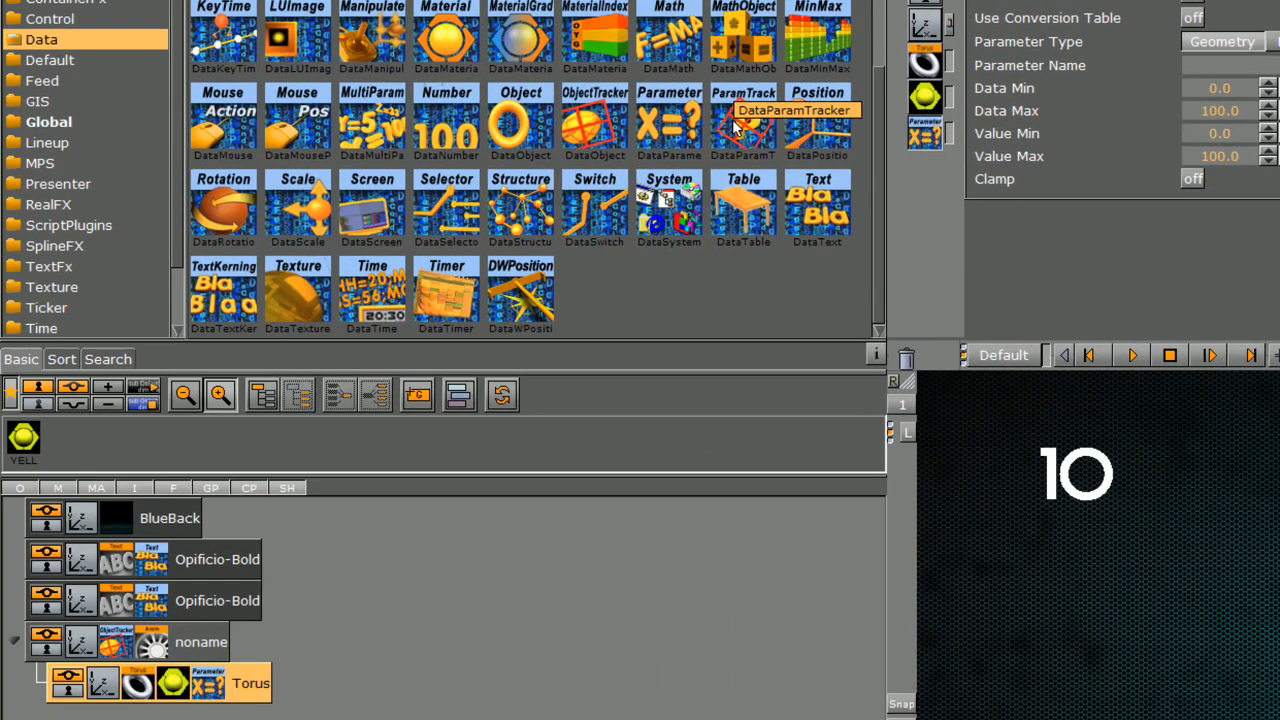
pyautogui.moveTo(43, 265); pyautogui.dragTo(116, 530)
pyautogui.moveTo(815, 385); pyautogui.dragTo(224, 709)
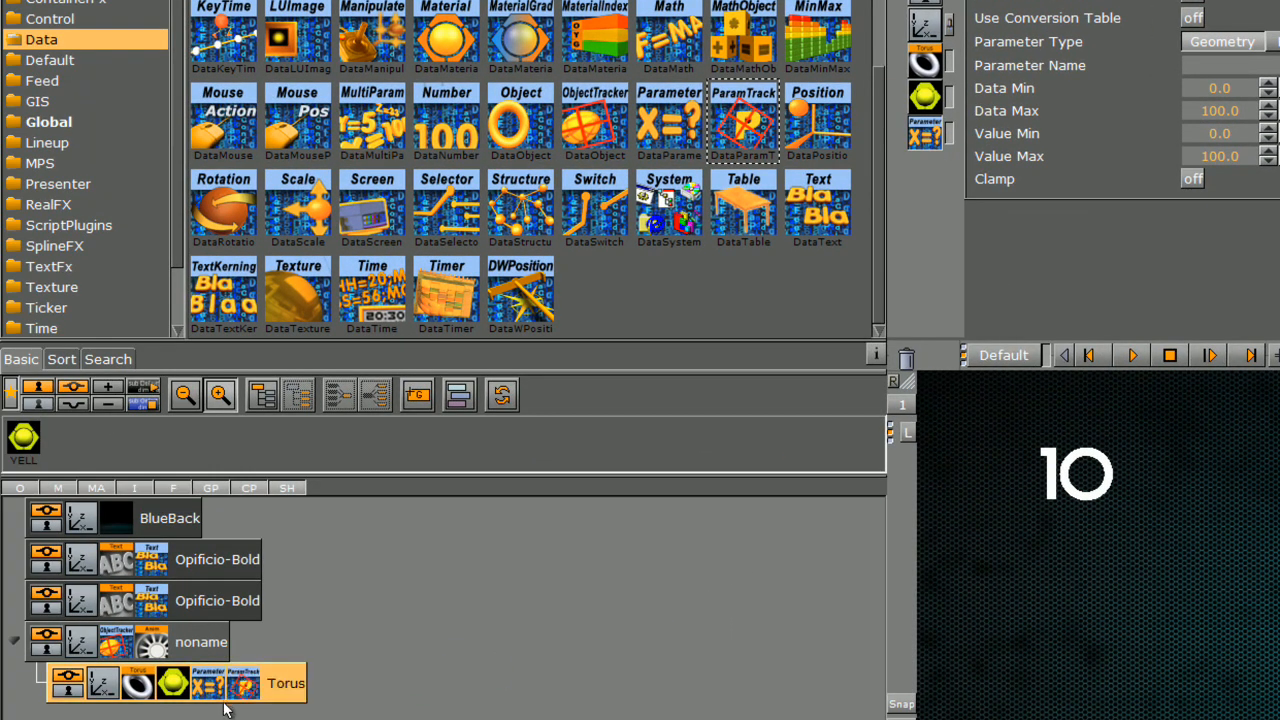
pyautogui.click(242, 685)
pyautogui.write('par')
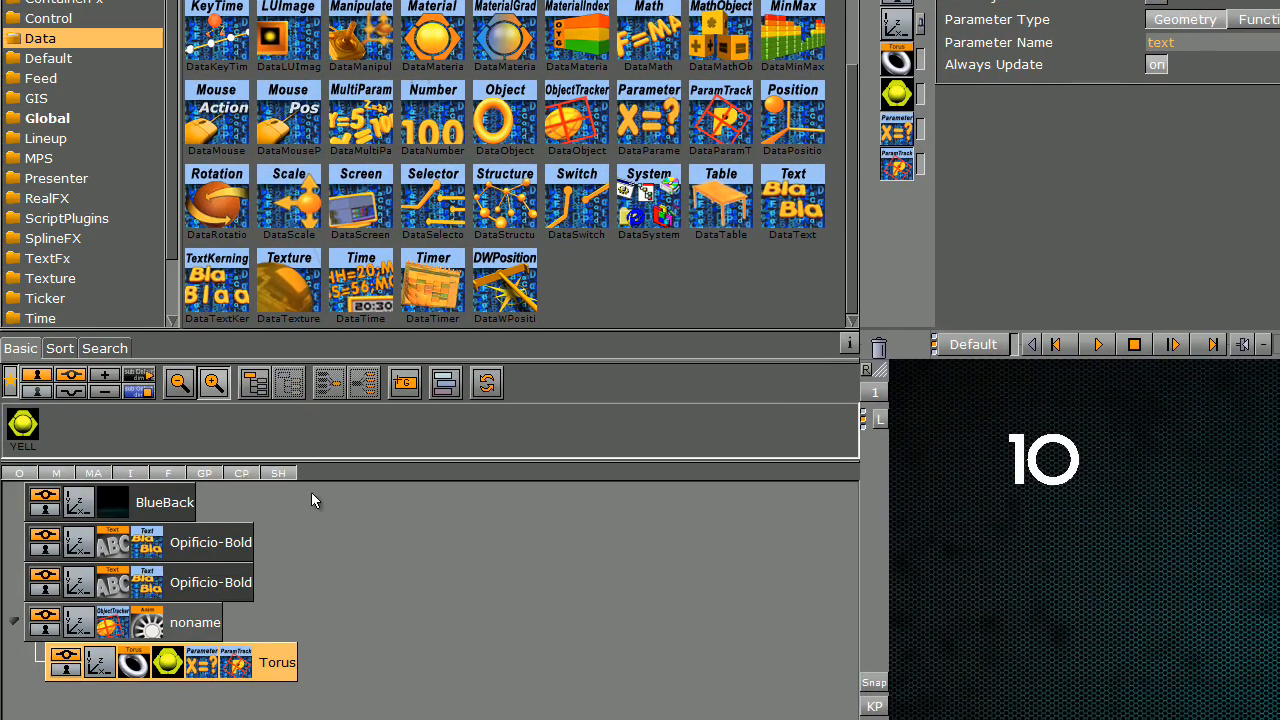
# - Set the DataText field name to pos on the first text container and par on the second
pyautogui.click(143, 553)
pyautogui.write('pos')
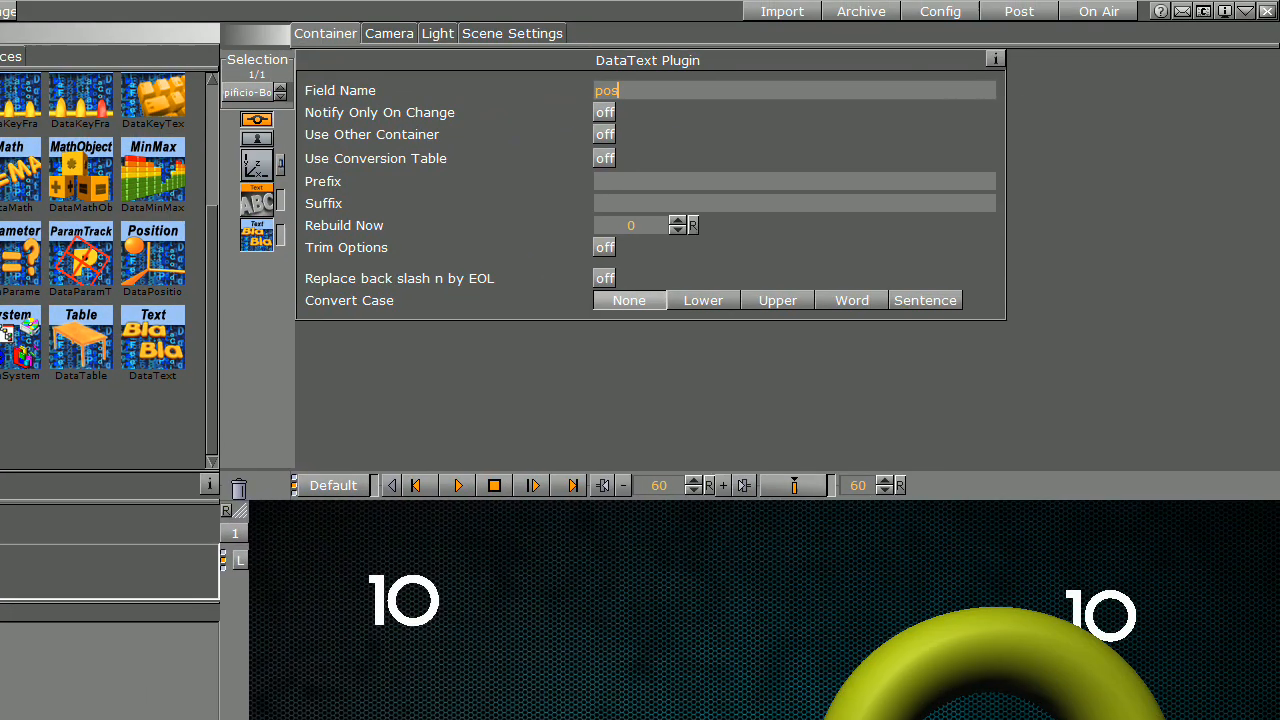
pyautogui.press('BackSpace')
pyautogui.press('BackSpace')
pyautogui.press('BackSpace')
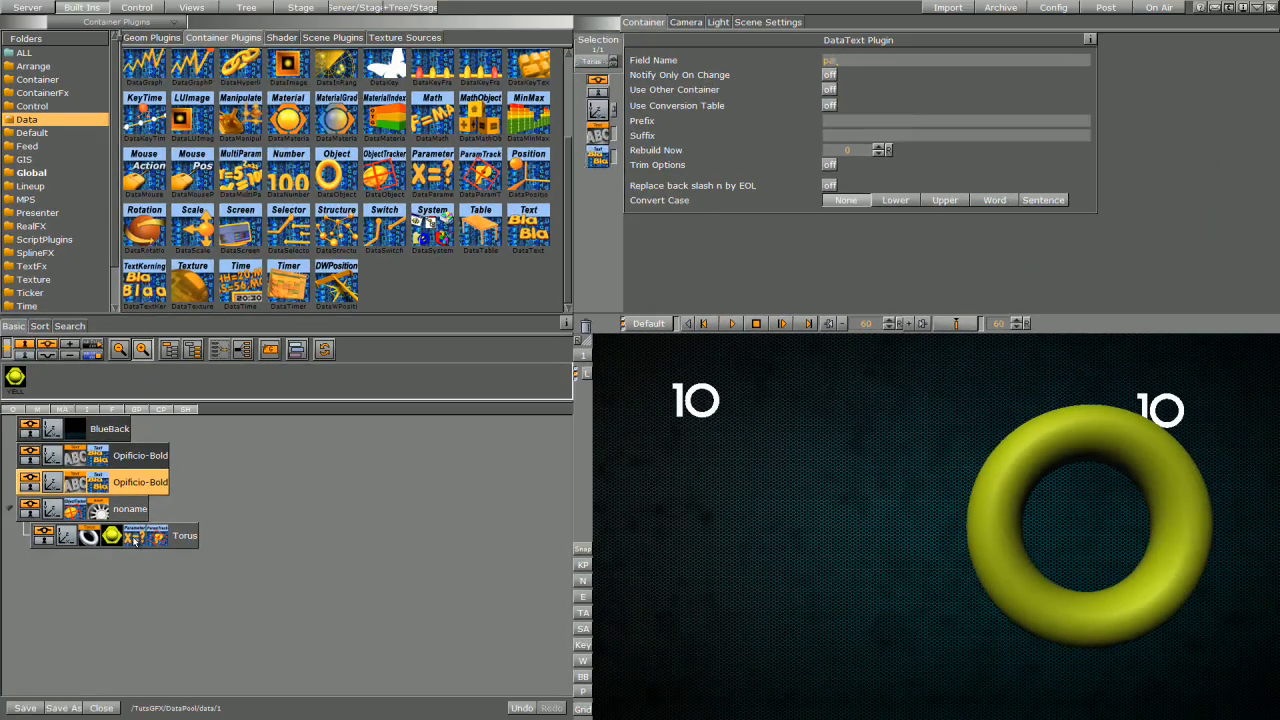
# - Configure the torus's DataParameter with field name par and the torus radius parameter name RadiusTorus
pyautogui.click(176, 572)
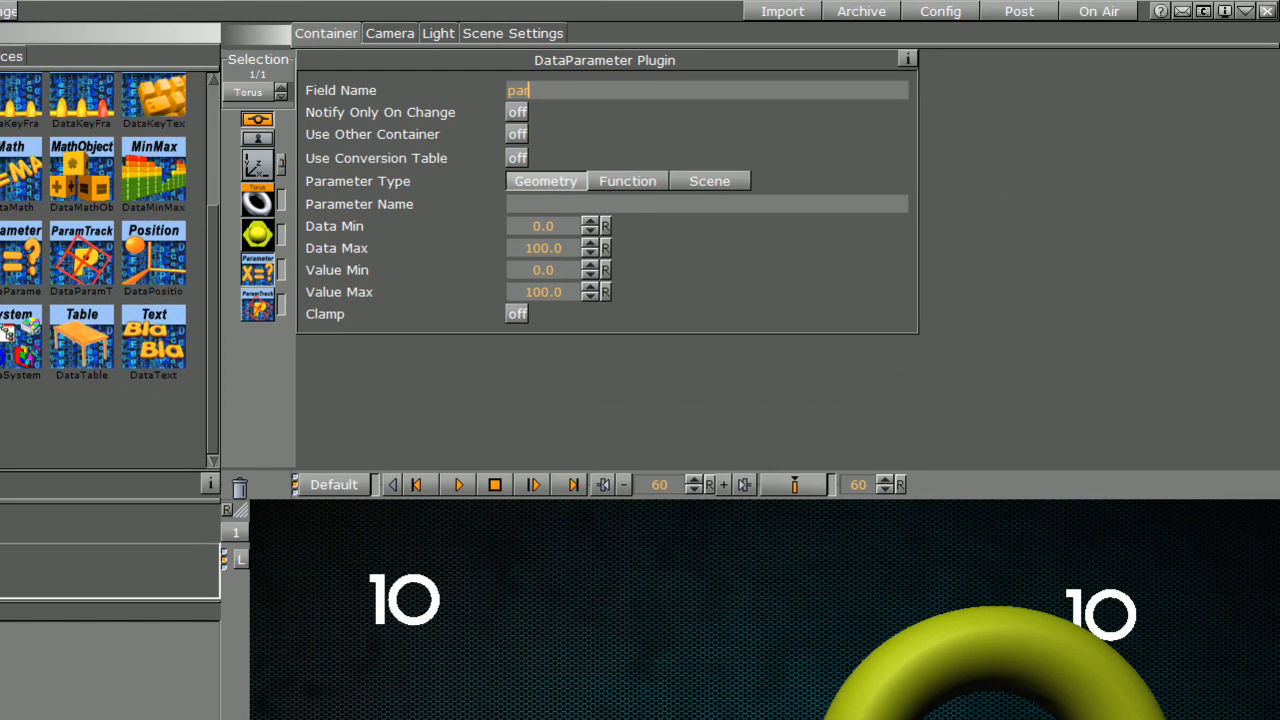
pyautogui.click(257, 200)
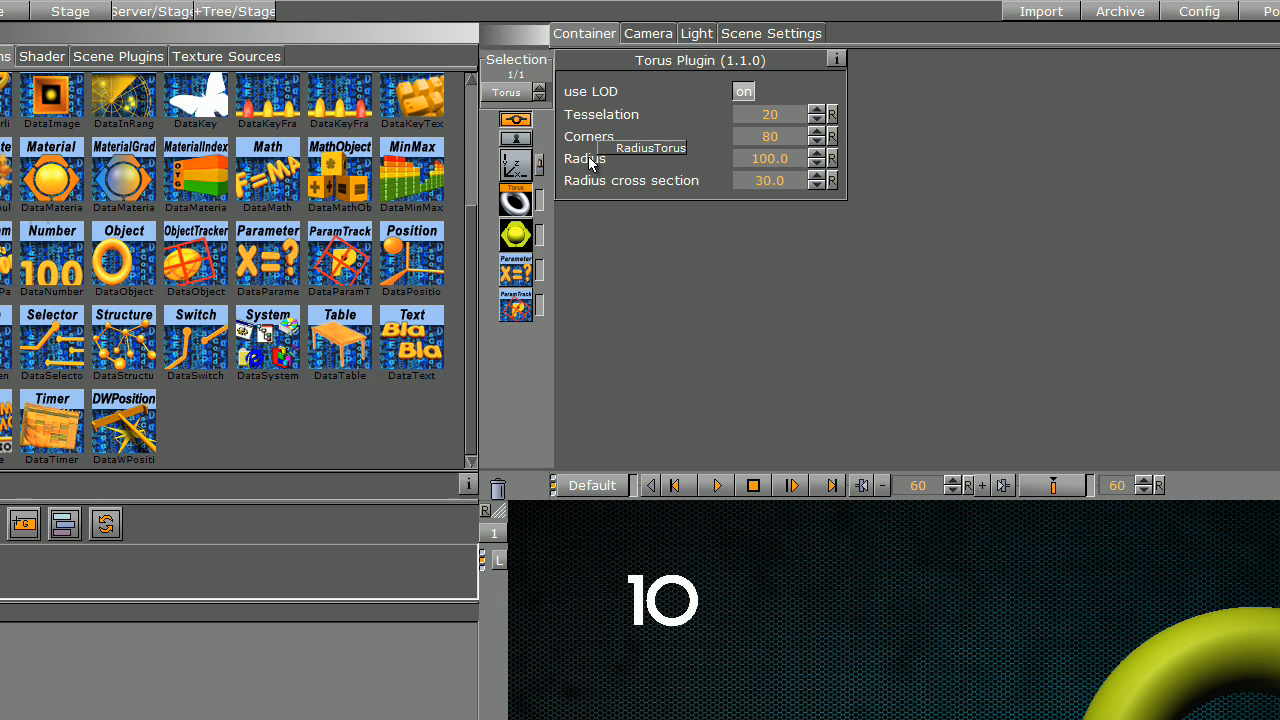
pyautogui.click(516, 270)
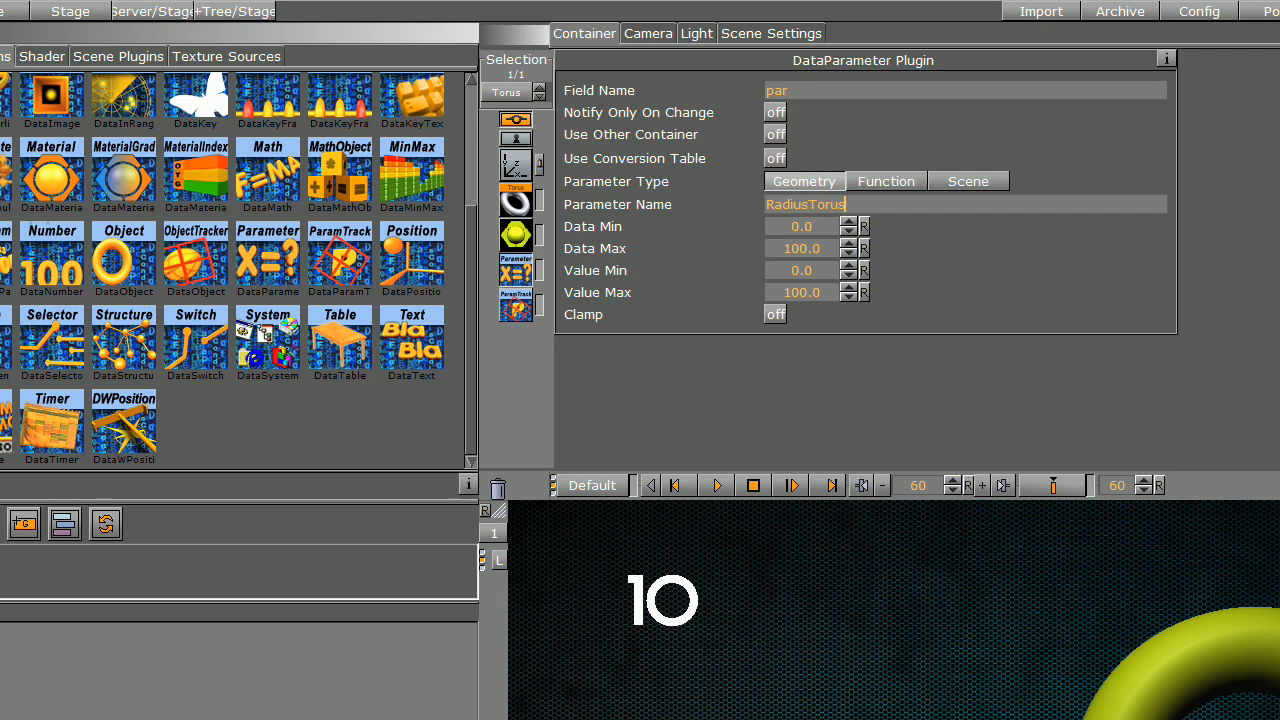
# - Set the DataParamTracker's parameter name to RadiusTorus with the Geometry parameter type
pyautogui.click(516, 305)
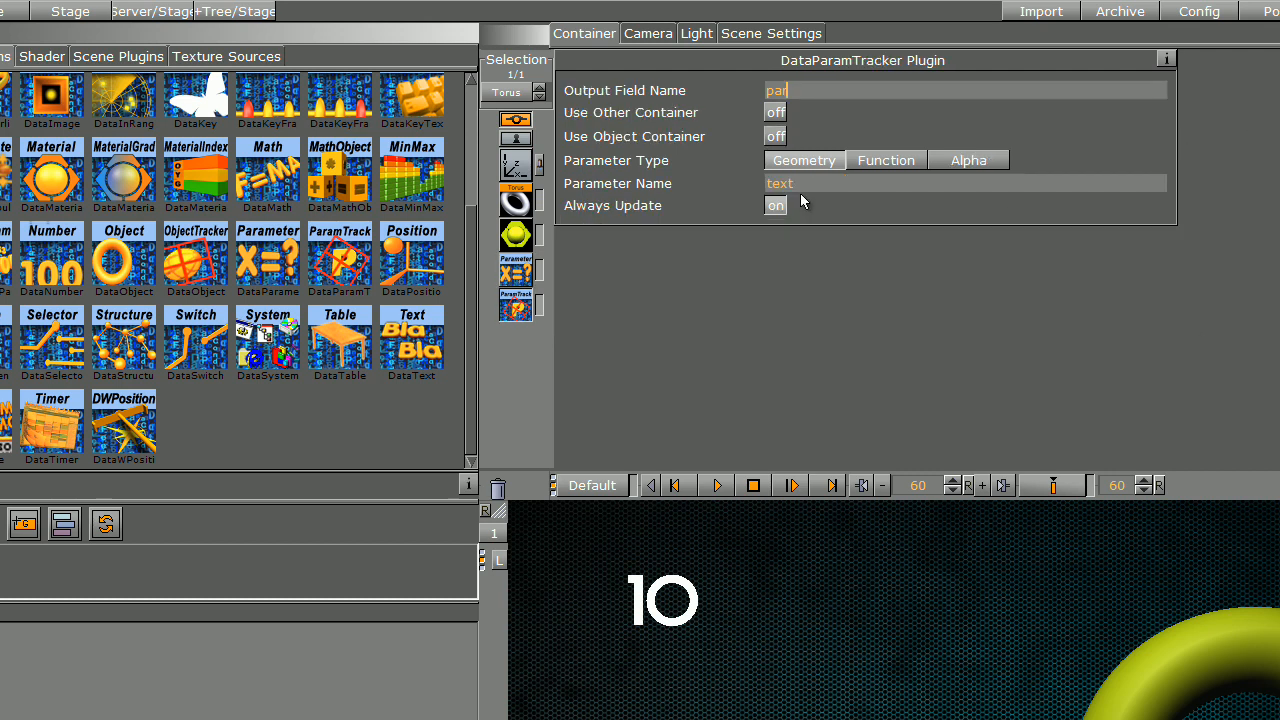
pyautogui.click(813, 188)
pyautogui.write('RadiusTorus')
pyautogui.click(805, 161)
# - Check the torus's DataParameter settings and play the animation to test the tracked text values
pyautogui.click(516, 270)
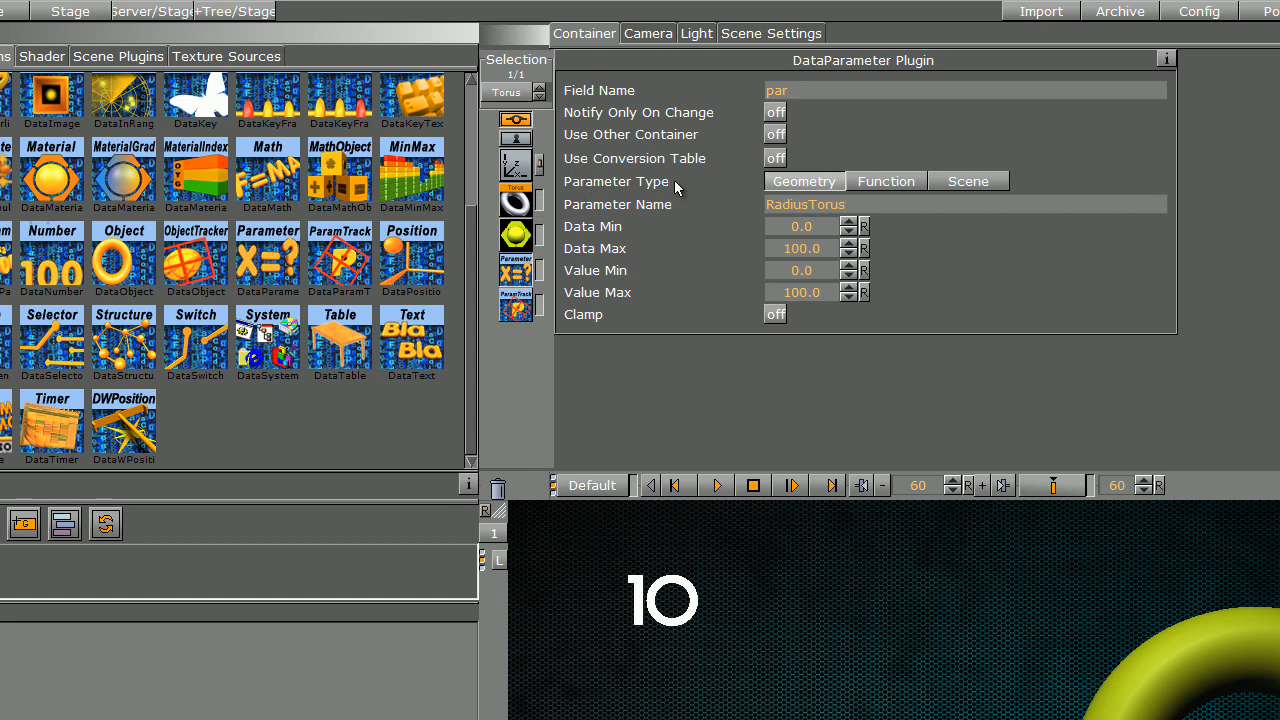
pyautogui.click(789, 185)
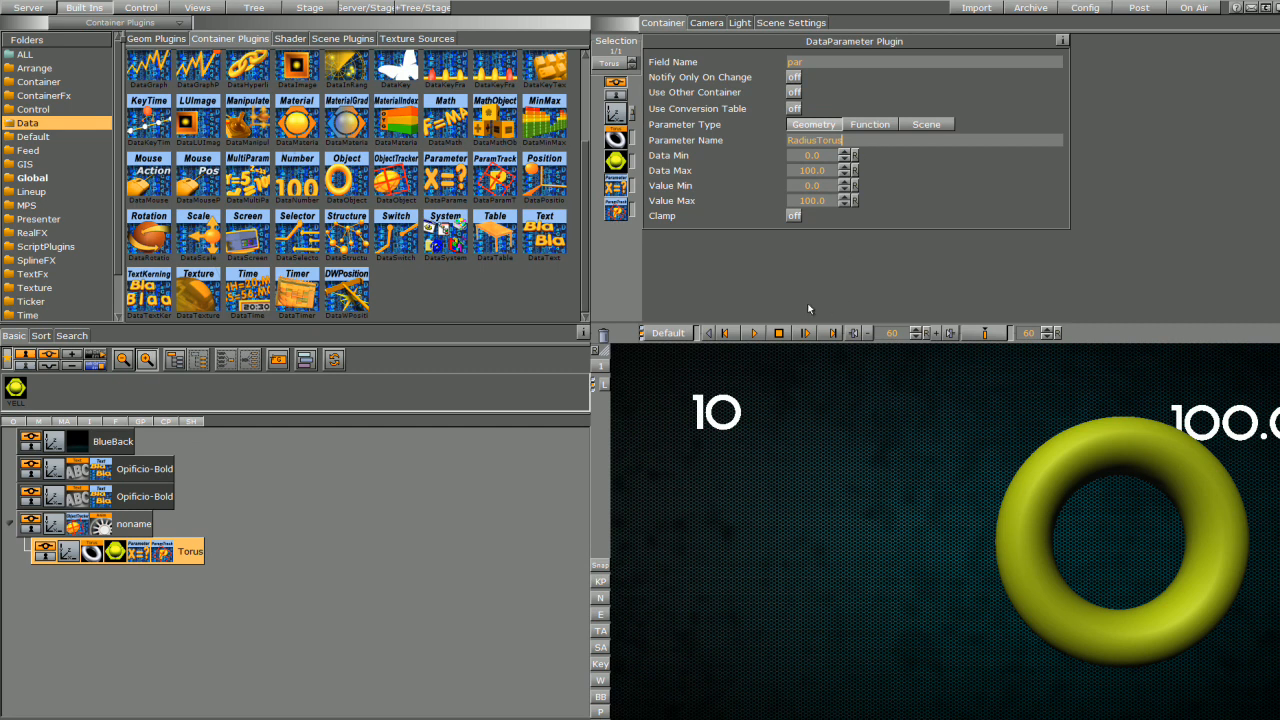
pyautogui.click(754, 333)
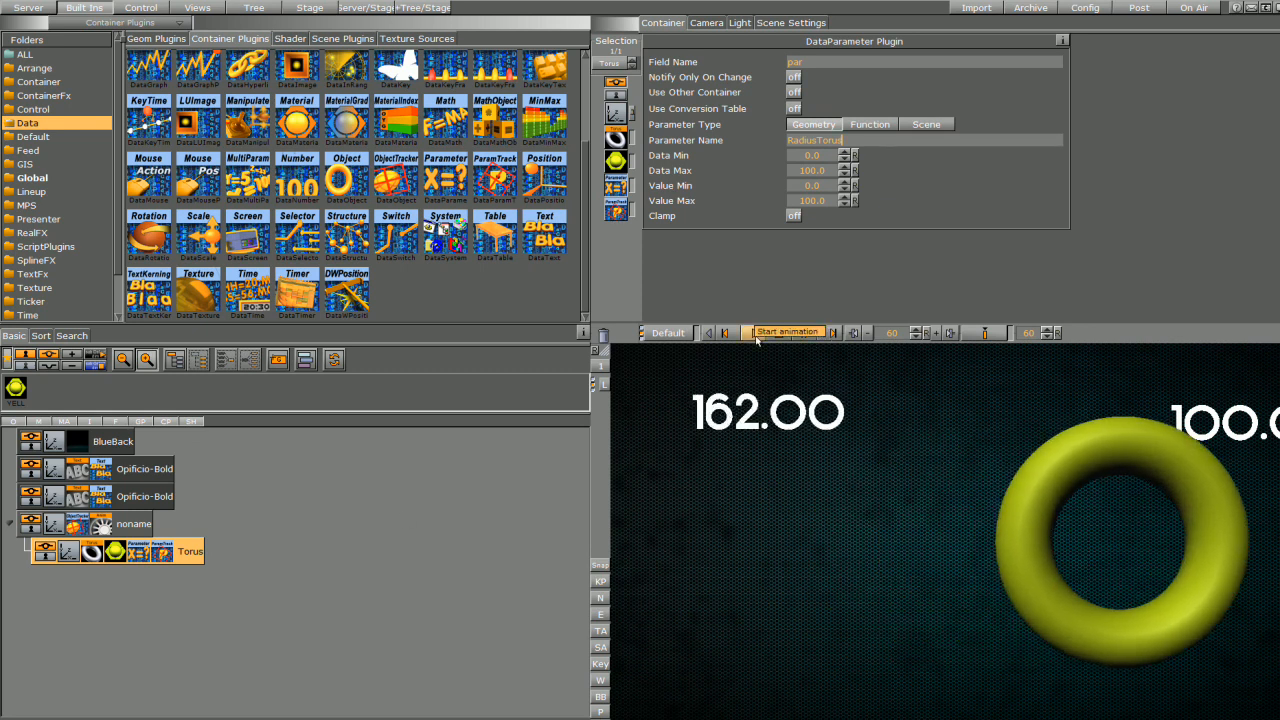
# - Play the animation, lower the torus's radius to about 92.2 to test the tracked text, and check the DataParamTracker settings
pyautogui.click(754, 333)
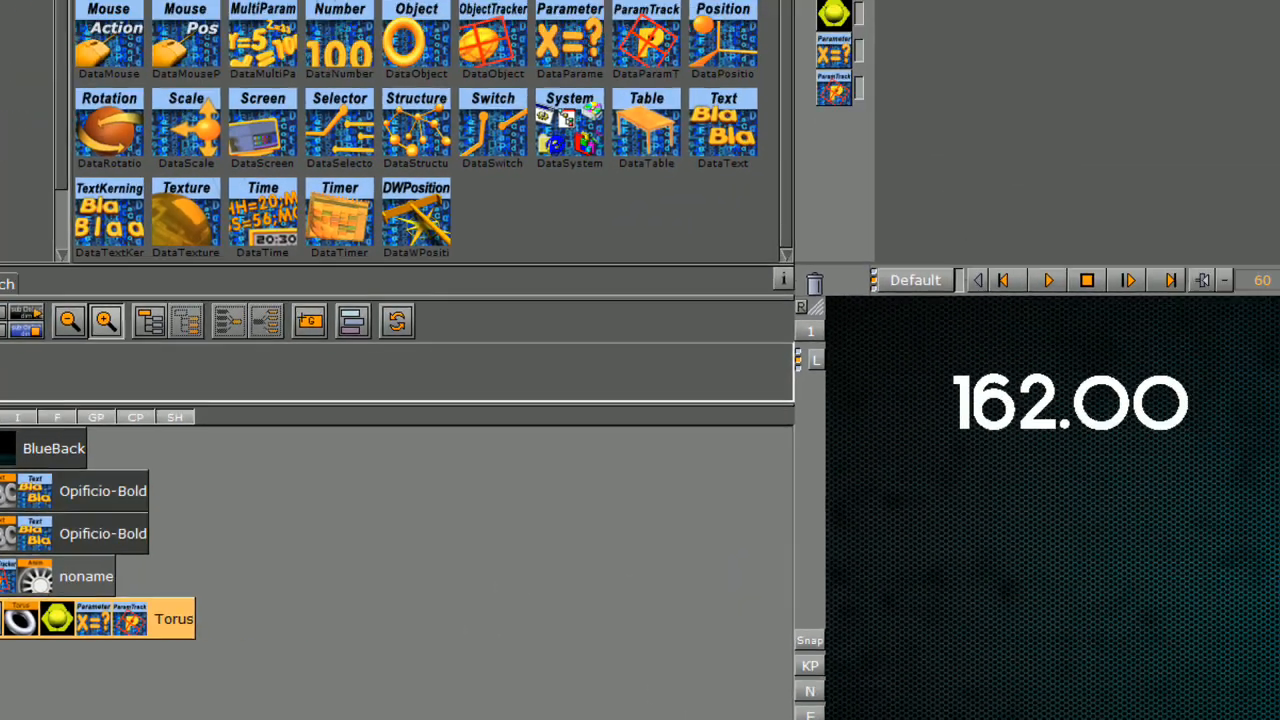
pyautogui.moveTo(634, 117); pyautogui.dragTo(578, 122)
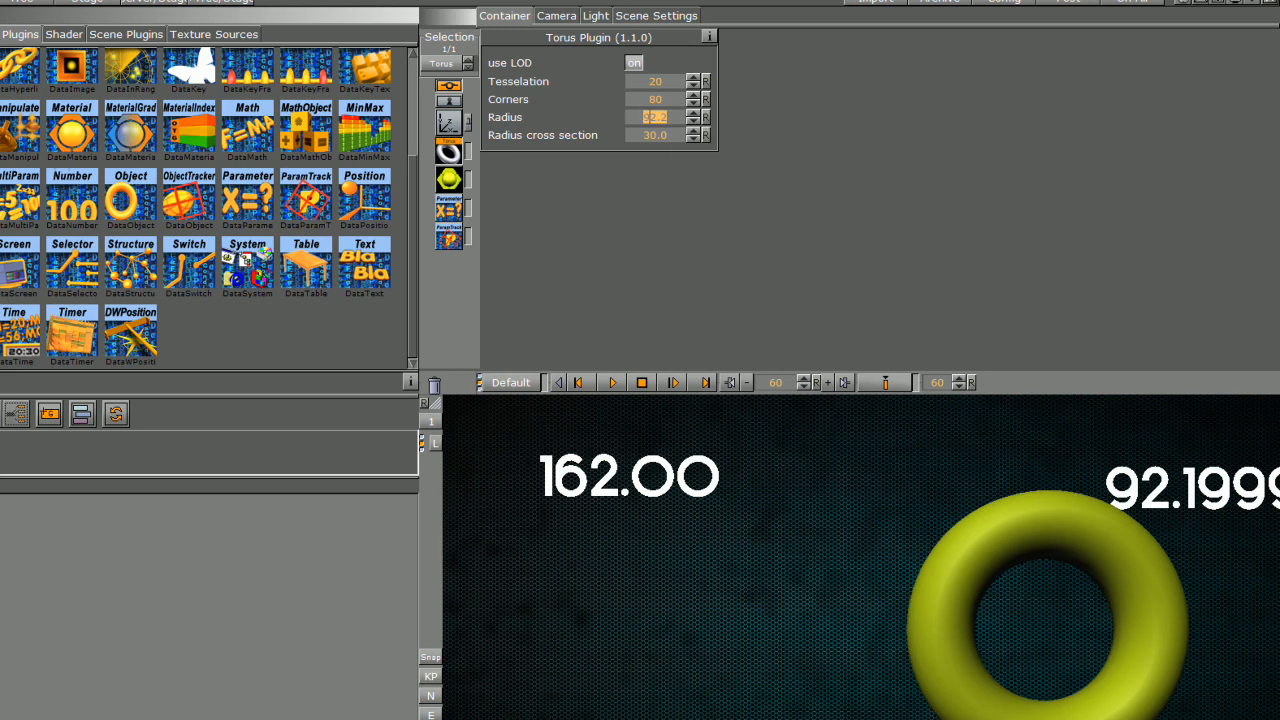
pyautogui.click(449, 236)
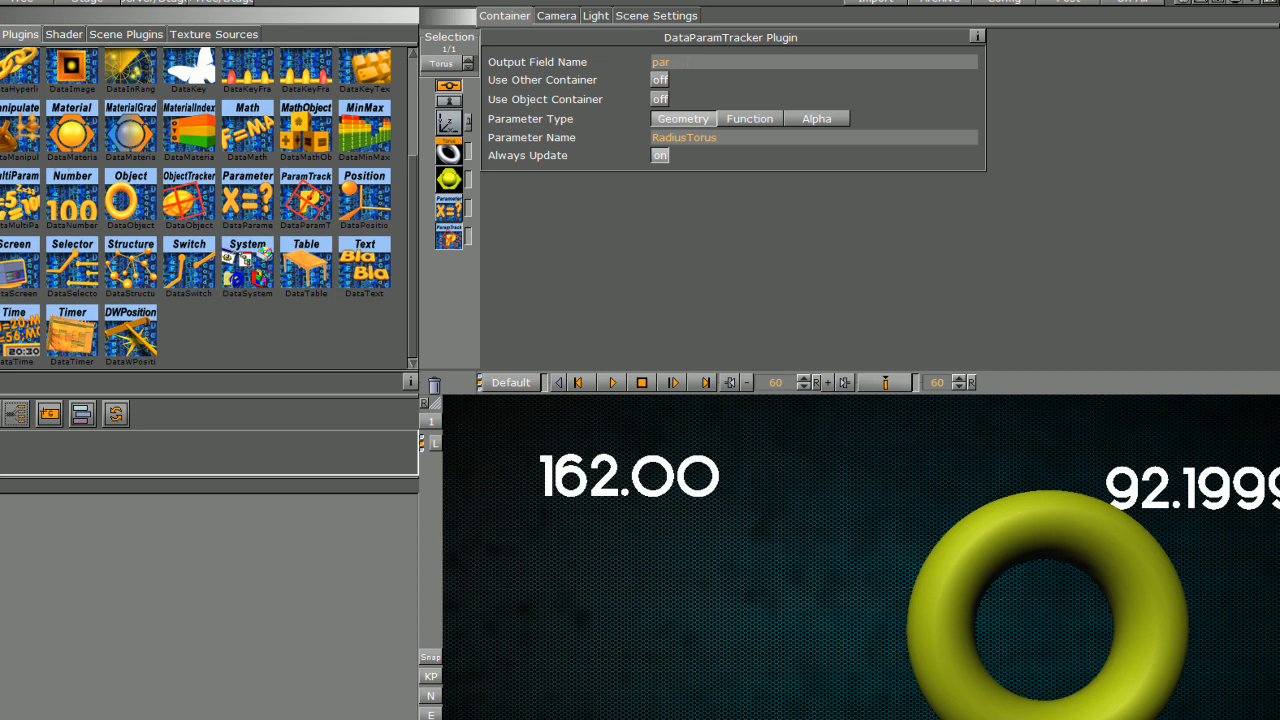
# - Enter the assignment par =100 in the scene's DataPool plugin, and change the assigned value to 1
pyautogui.click(650, 16)
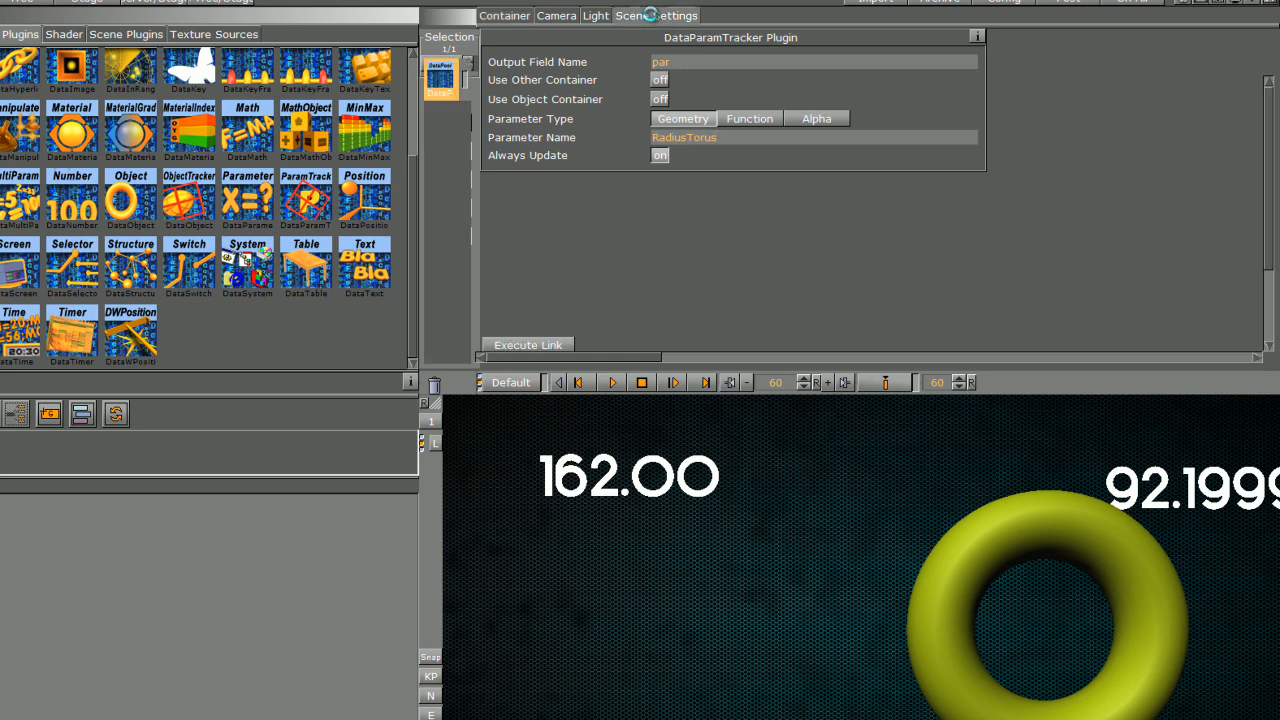
pyautogui.write('par')
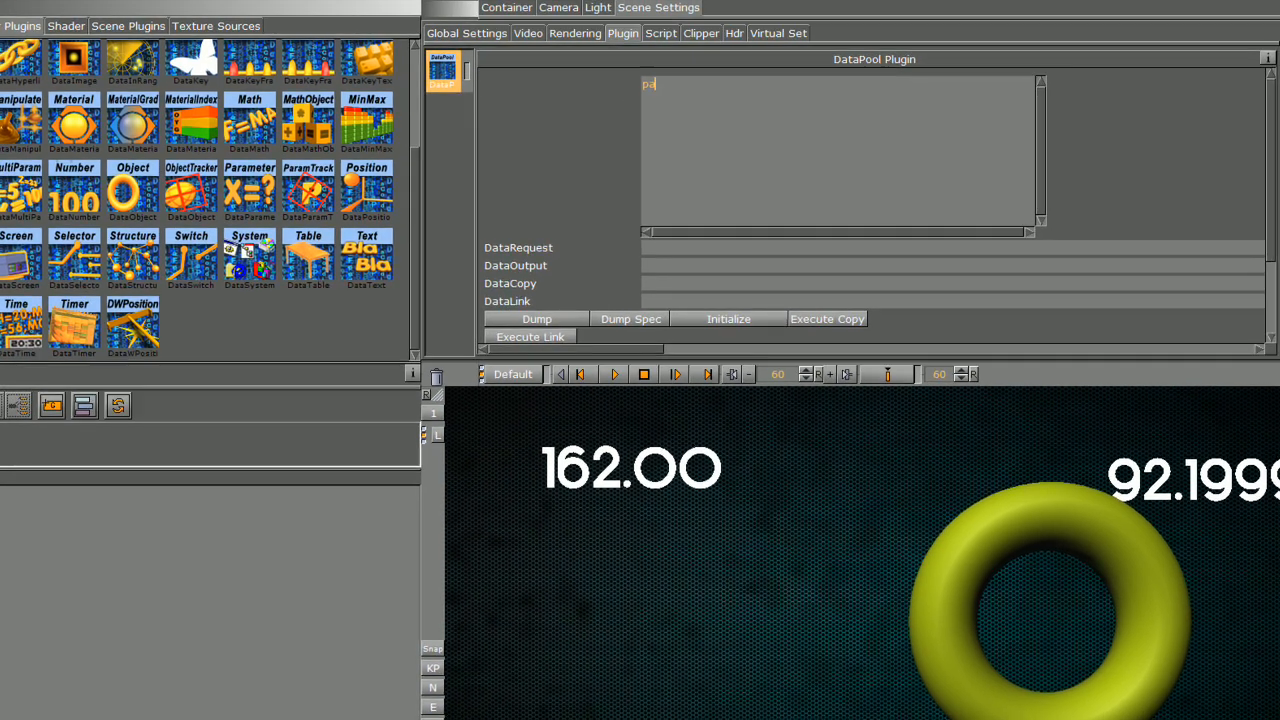
pyautogui.write(' =')
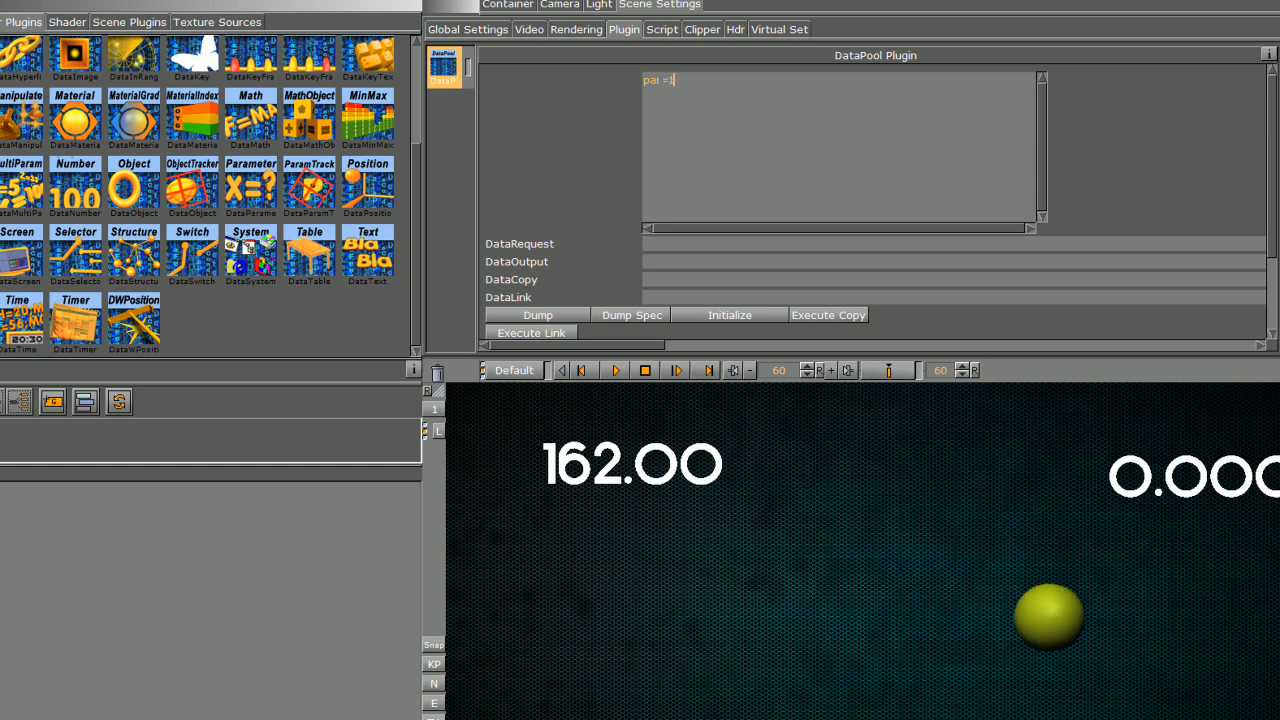
pyautogui.write('100')
pyautogui.press('BackSpace')
pyautogui.press('BackSpace')
pyautogui.press('BackSpace')
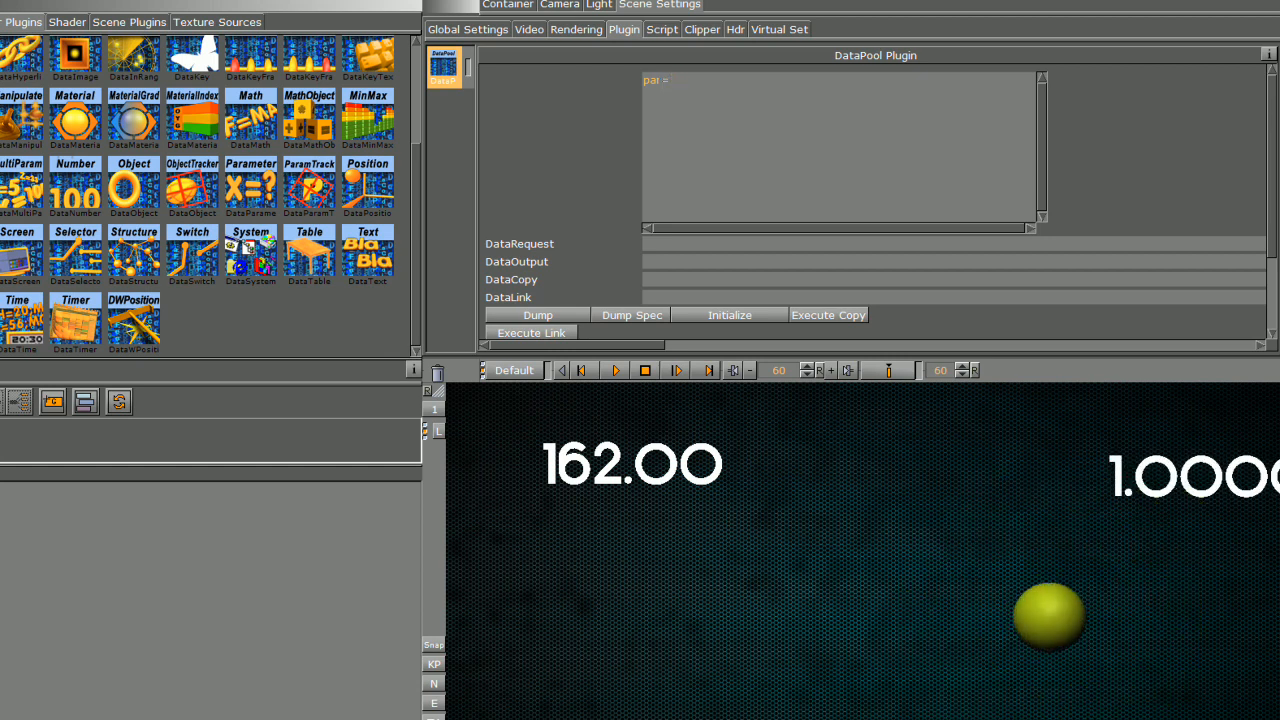
pyautogui.write('1')
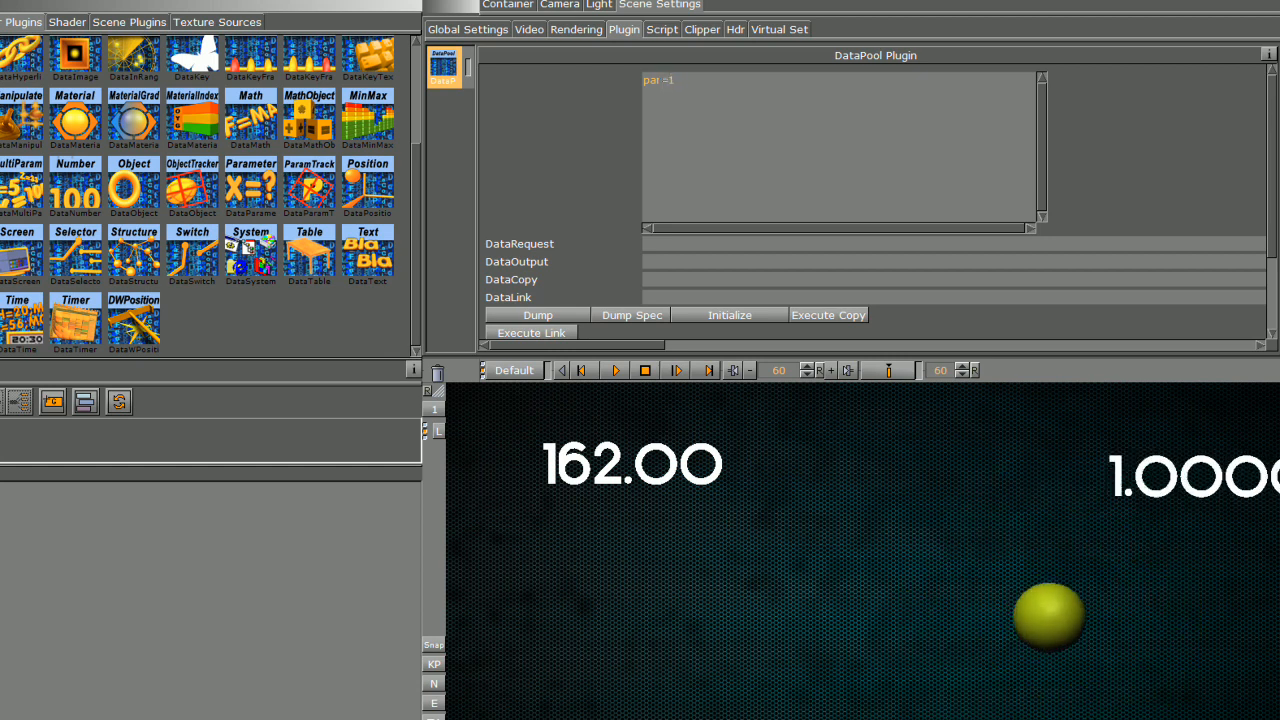